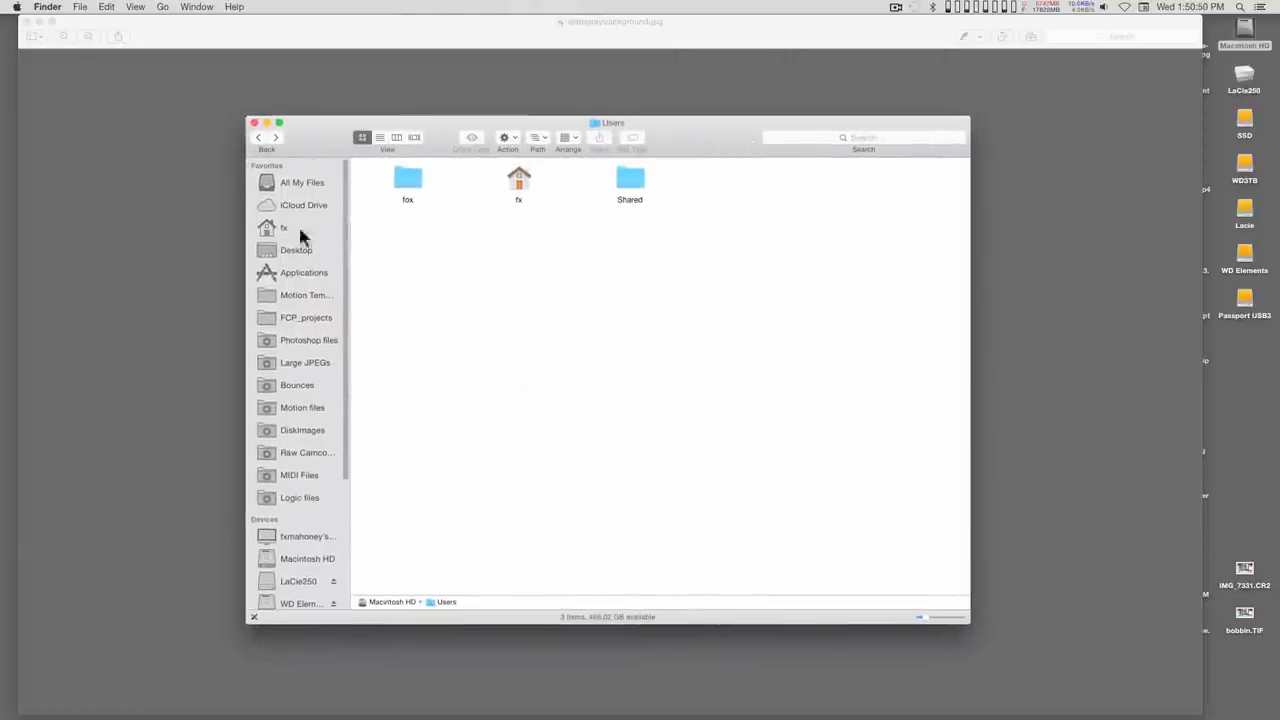
- Close the Finder 'Users' window, leaving slategraybackground.jpg open in Preview
{"action": "left_click", "coordinate": [254, 123]}
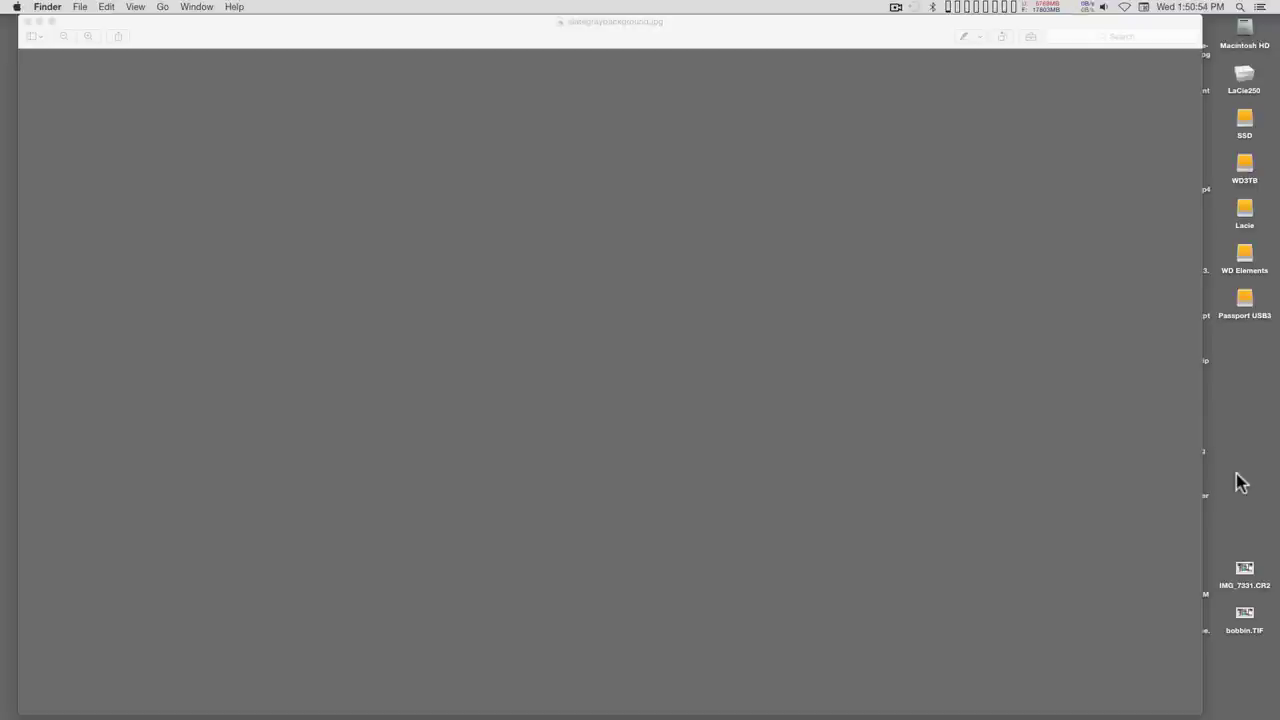
- Show the home folder in icon view with much larger icons in a bigger window
{"action": "key", "text": "super+shift+h"}
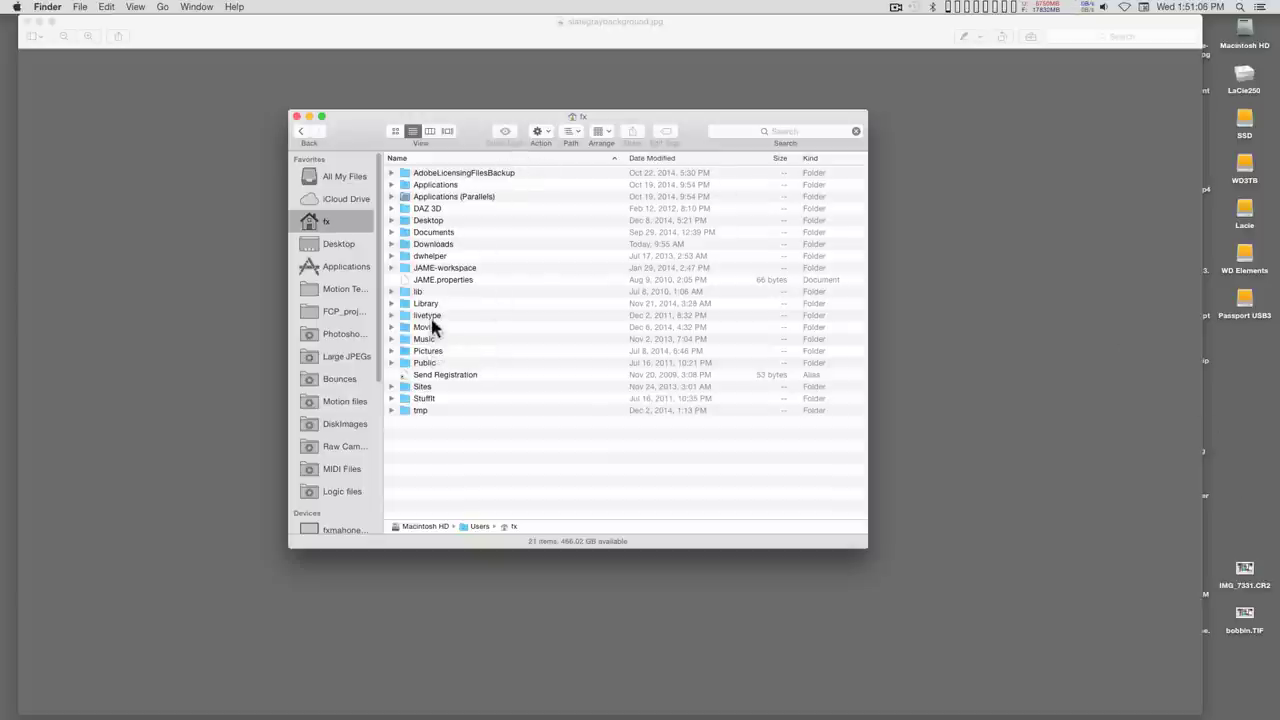
{"action": "left_click", "coordinate": [397, 136]}
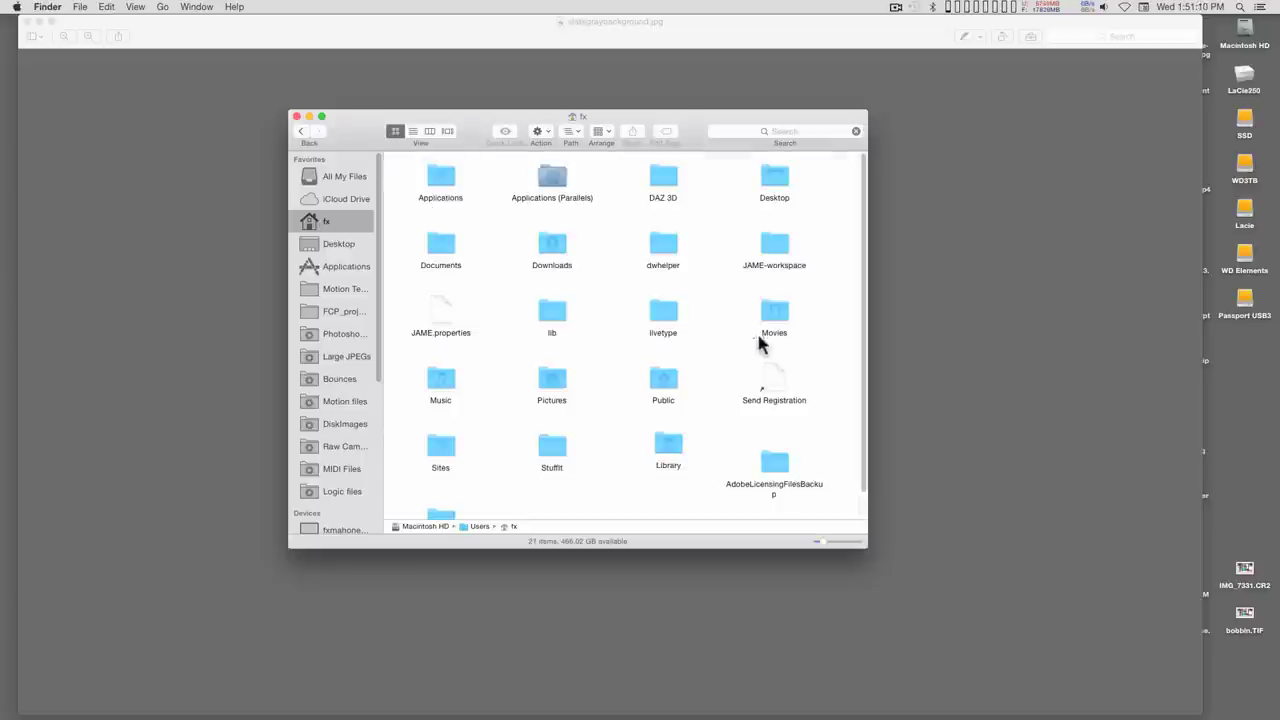
{"action": "left_click", "coordinate": [782, 328]}
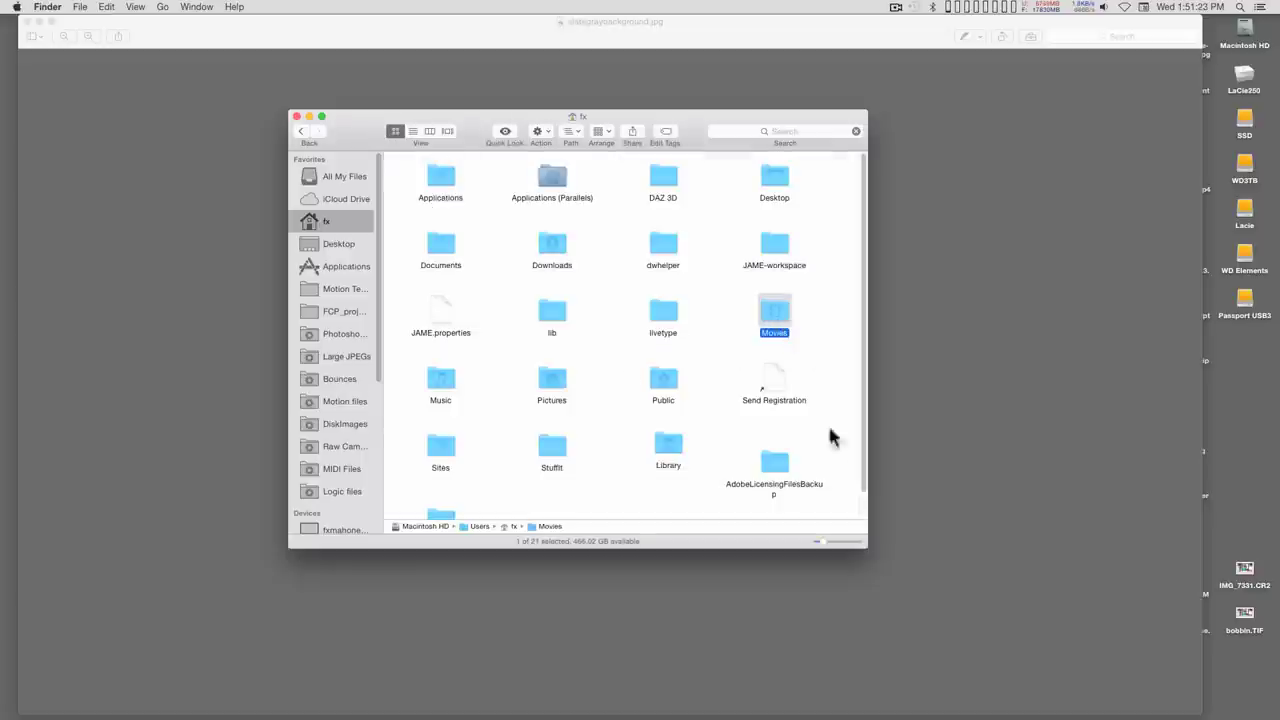
{"action": "left_click_drag", "start_coordinate": [827, 545], "coordinate": [846, 550]}
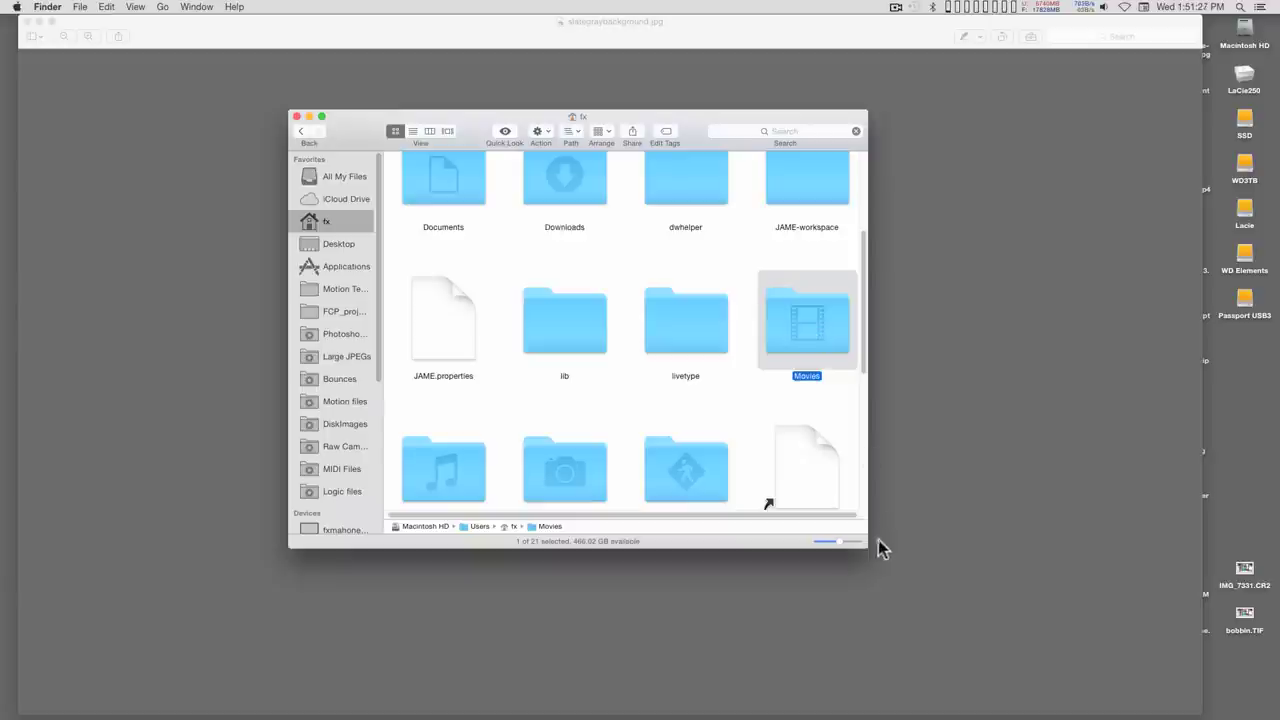
{"action": "left_click_drag", "start_coordinate": [868, 546], "coordinate": [926, 570]}
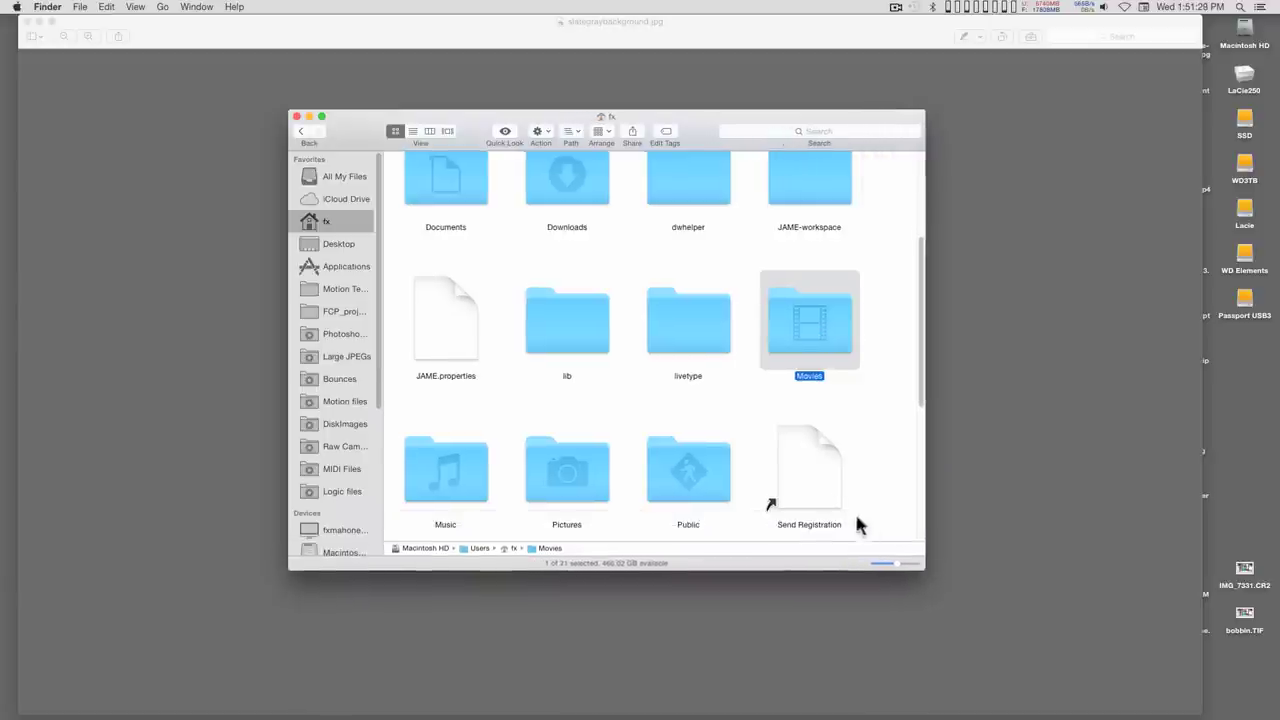
- Open the Movies folder, widen the window, and select its Motion Templates folder
{"action": "double_click", "coordinate": [806, 350]}
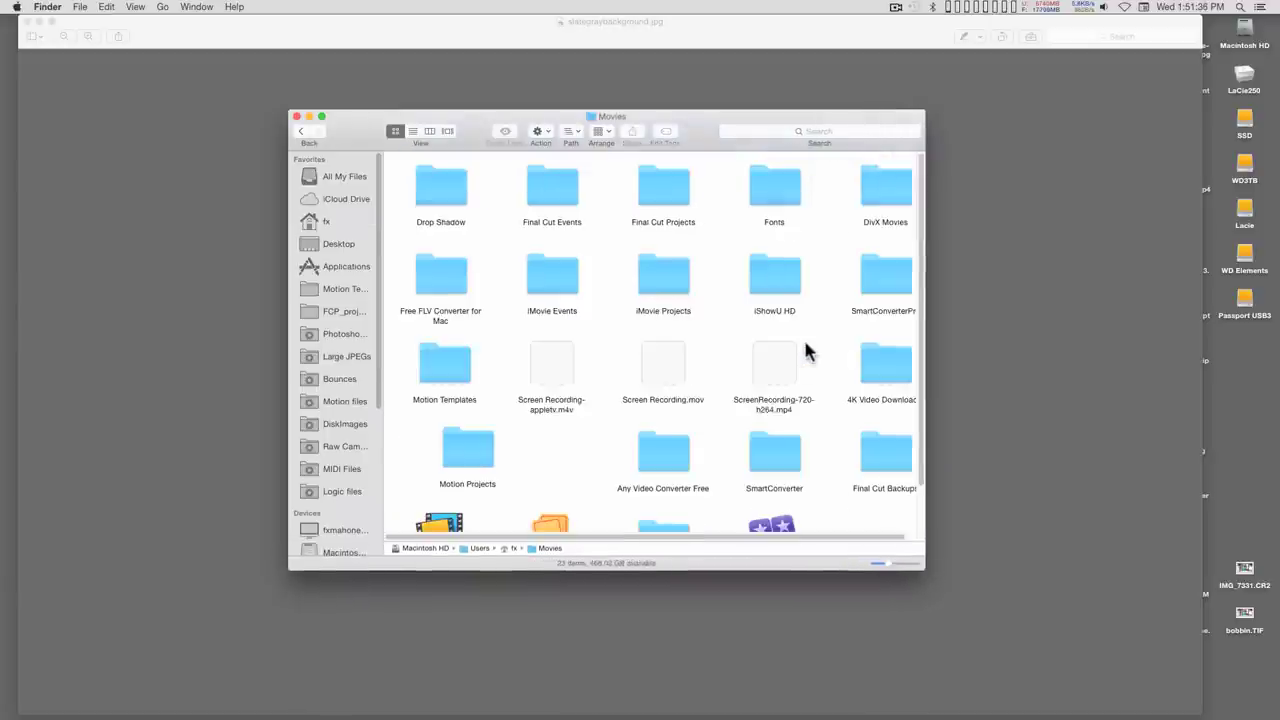
{"action": "left_click_drag", "start_coordinate": [935, 569], "coordinate": [1012, 660]}
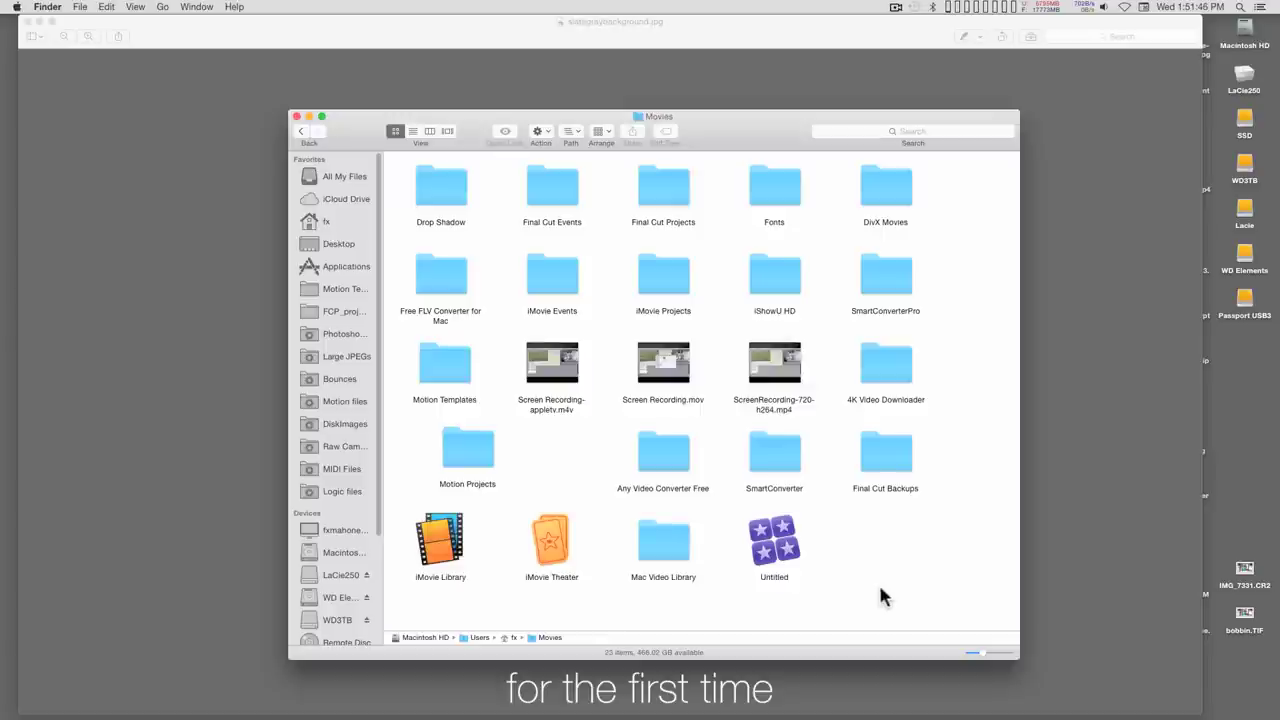
{"action": "left_click", "coordinate": [446, 372]}
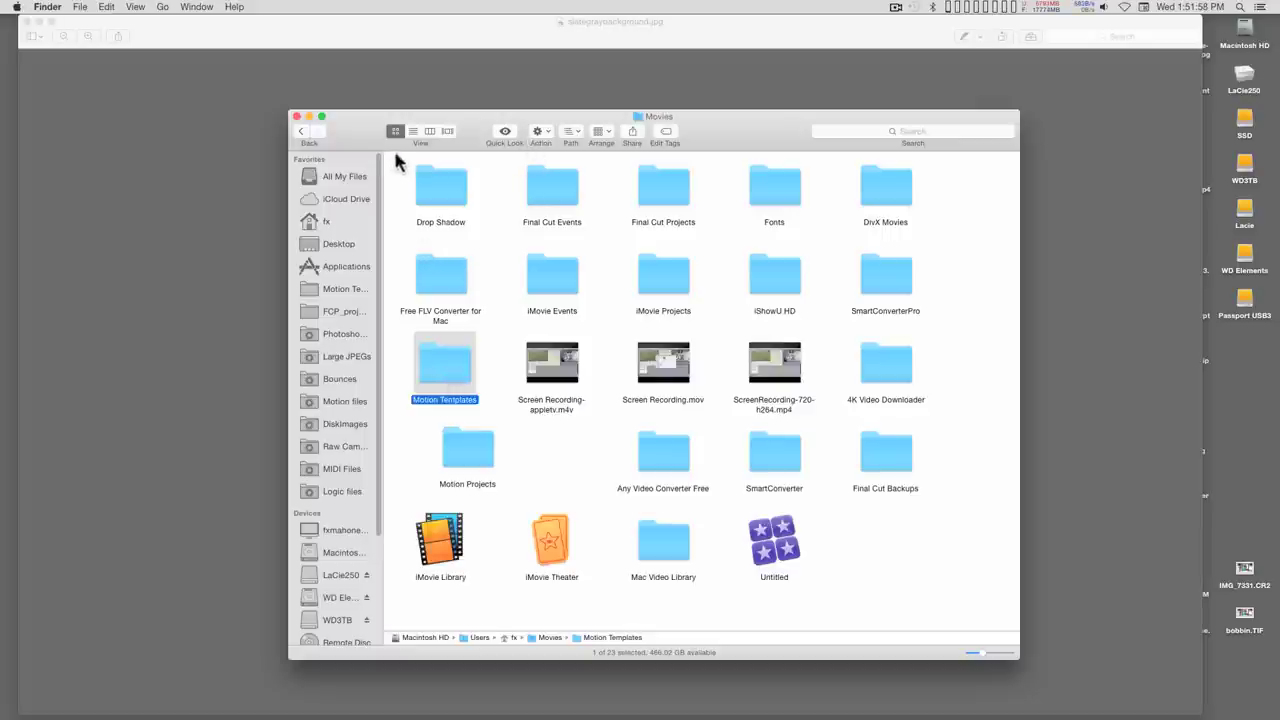
- Go up to Users and open the fox user's empty Movies folder
{"action": "left_click", "coordinate": [652, 118], "text": "super"}
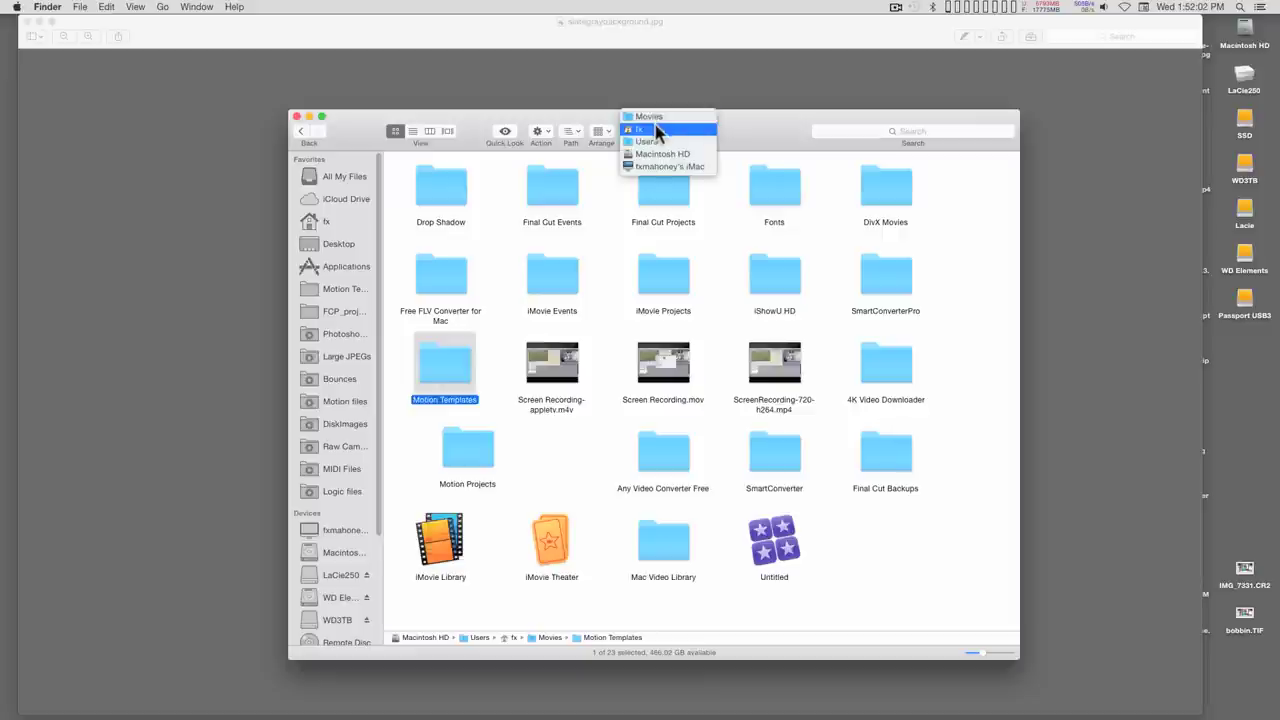
{"action": "left_click", "coordinate": [650, 141]}
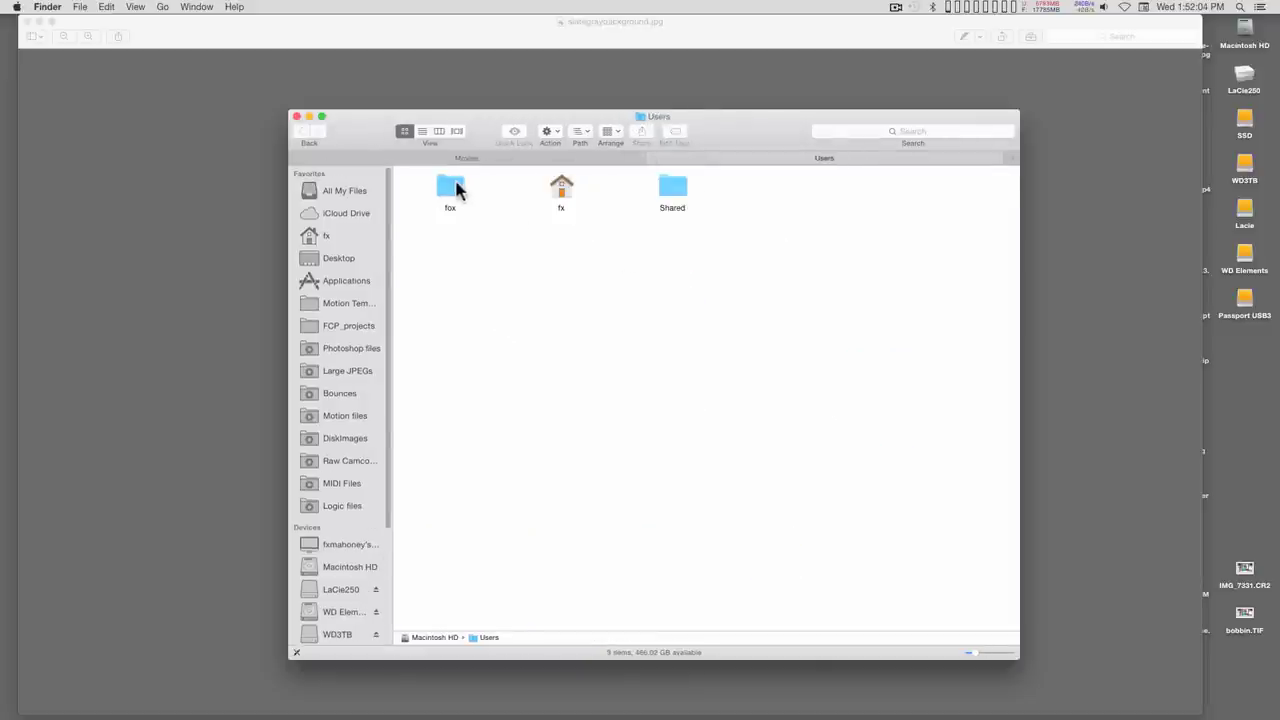
{"action": "double_click", "coordinate": [455, 188]}
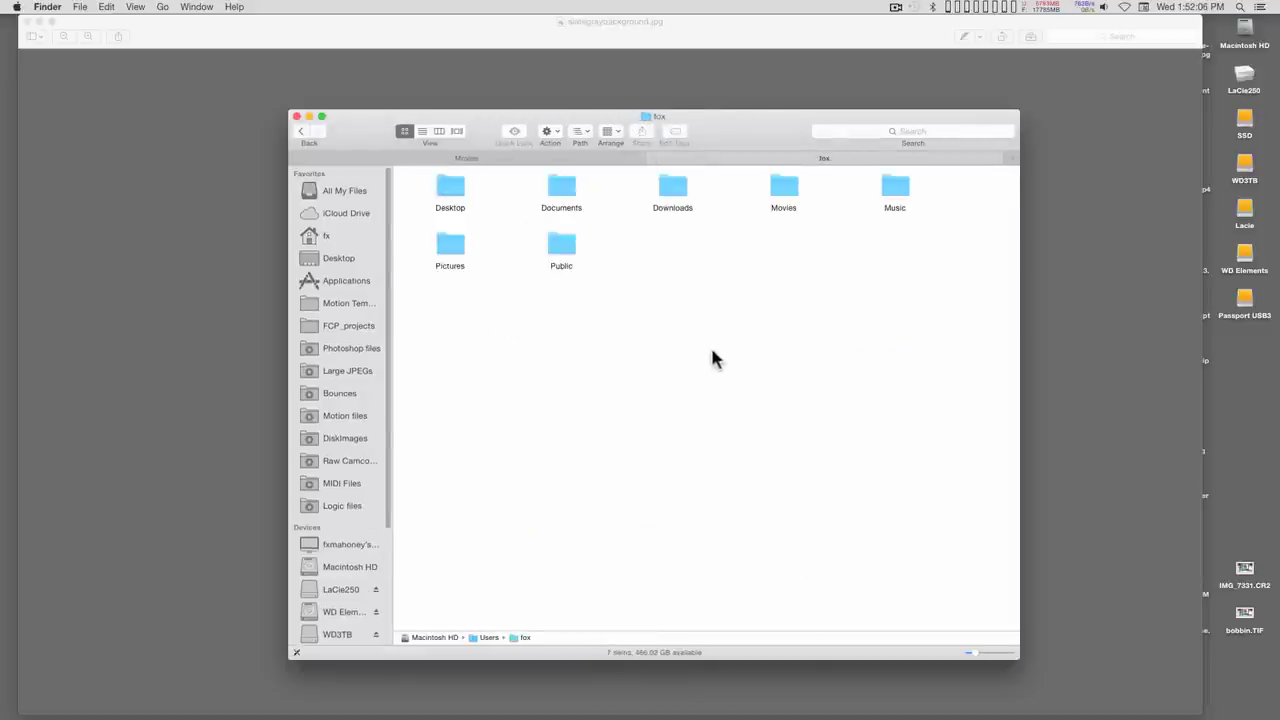
{"action": "double_click", "coordinate": [780, 192]}
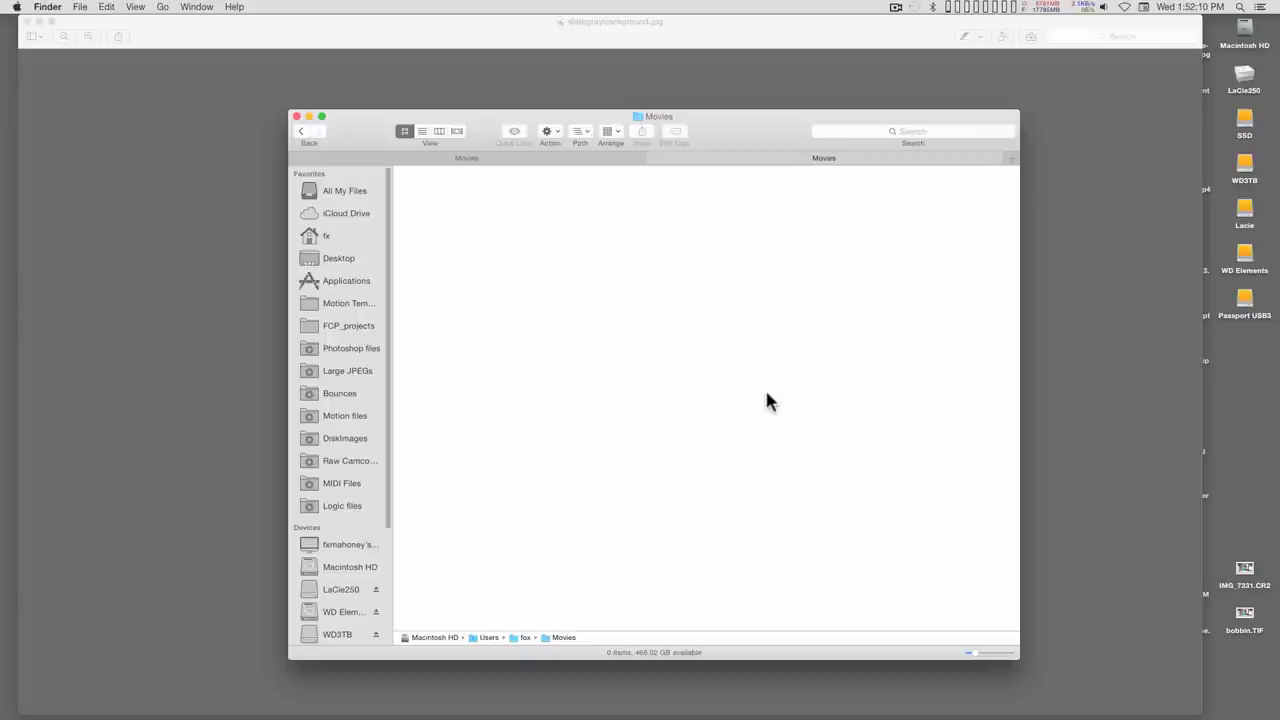
- Create a new folder named 'Motion Templates' inside fox's Movies folder
{"action": "right_click", "coordinate": [600, 302]}
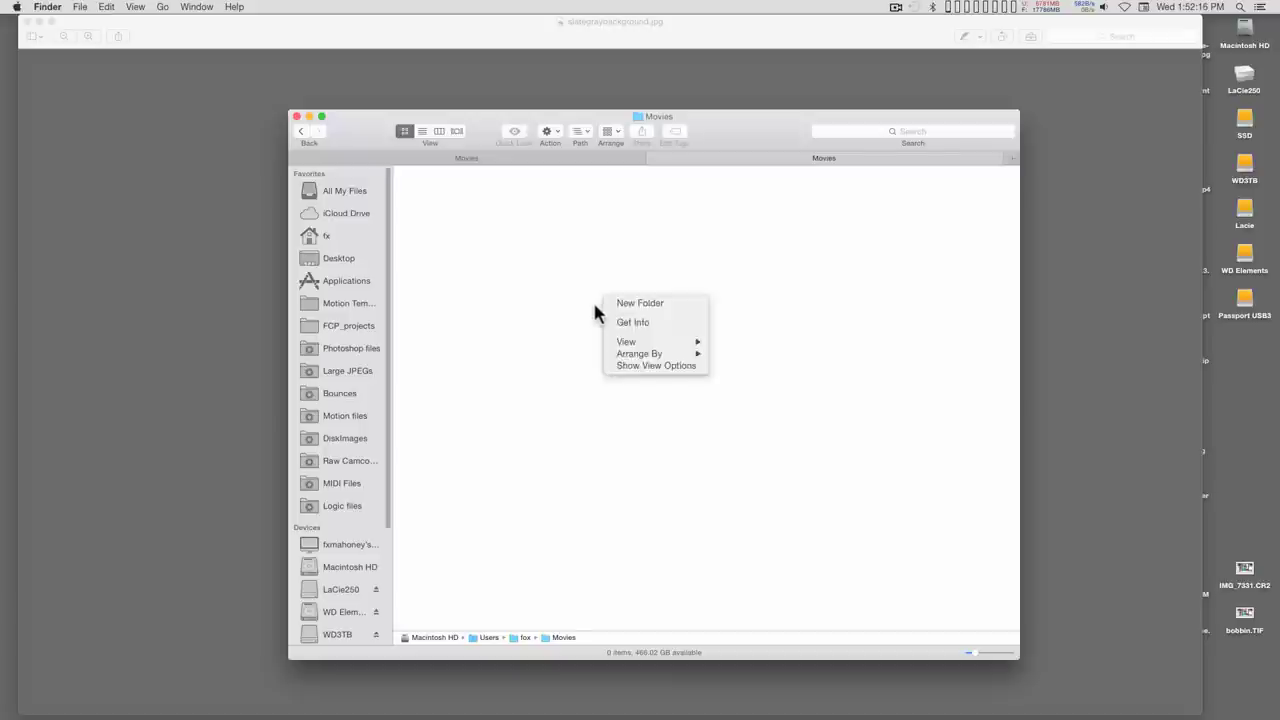
{"action": "left_click", "coordinate": [593, 306]}
{"action": "right_click", "coordinate": [595, 303]}
{"action": "left_click", "coordinate": [757, 380]}
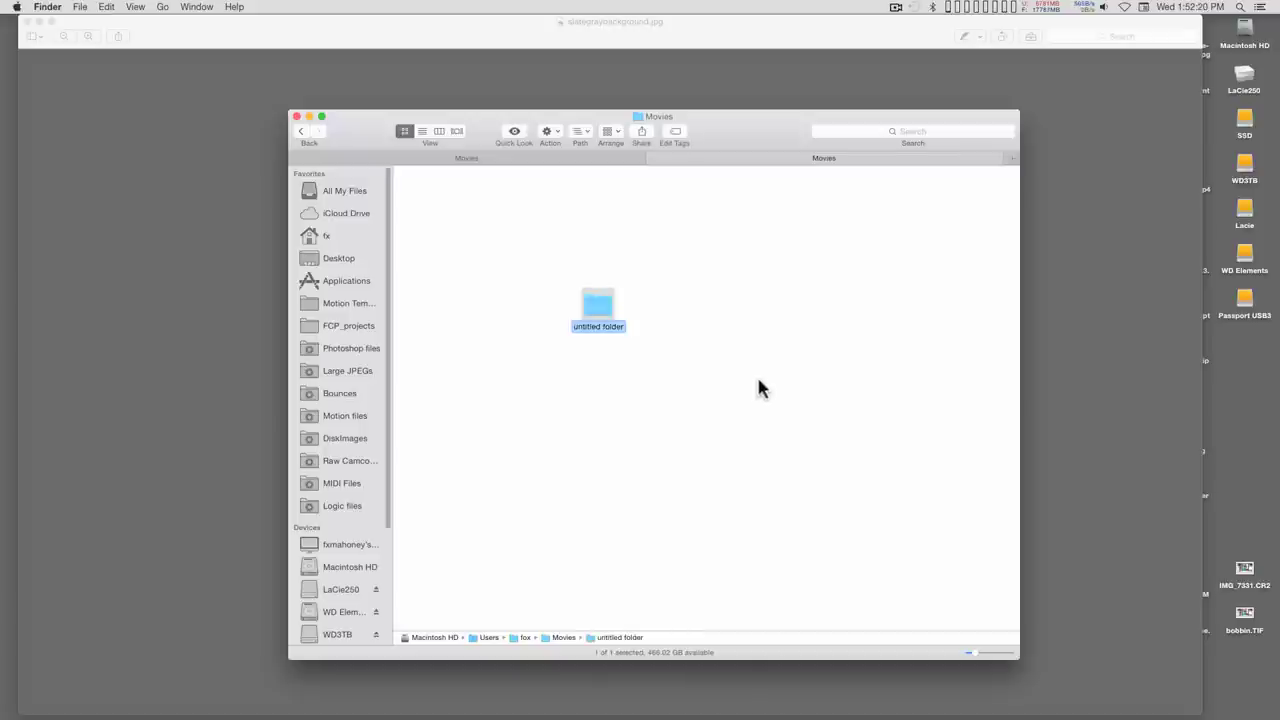
{"action": "type", "text": "Motion Templates"}
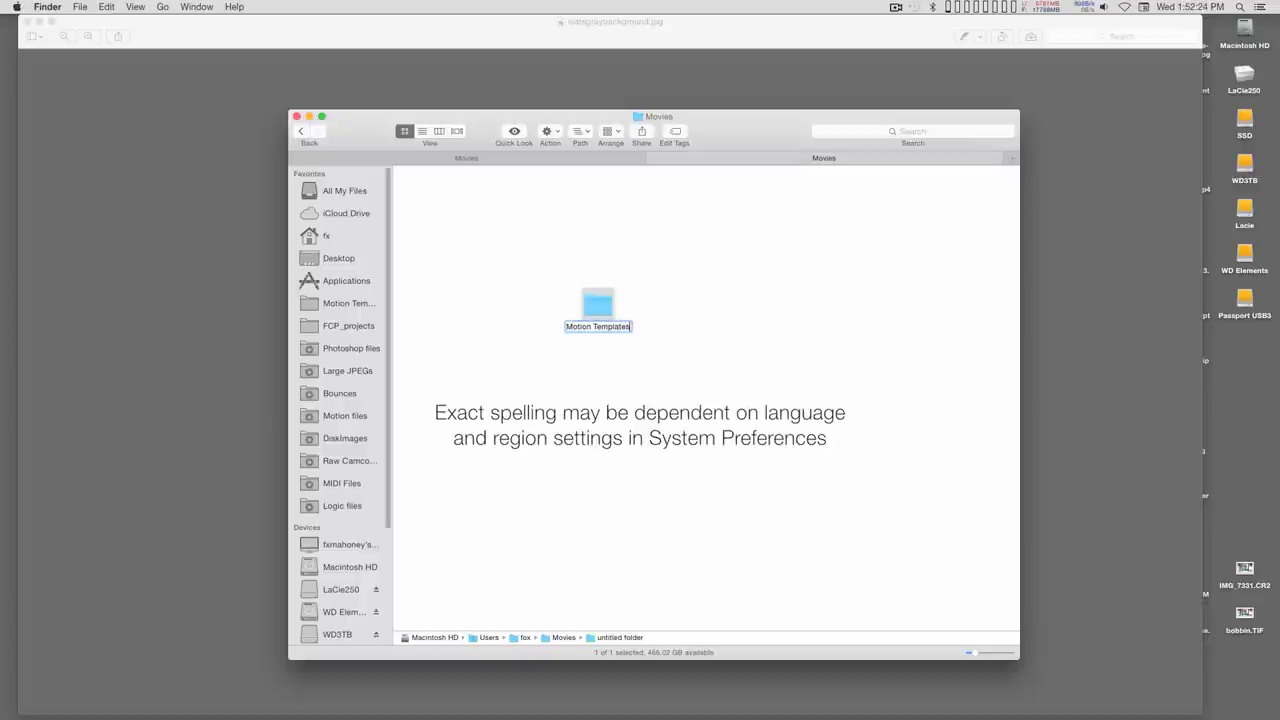
{"action": "key", "text": "Return"}
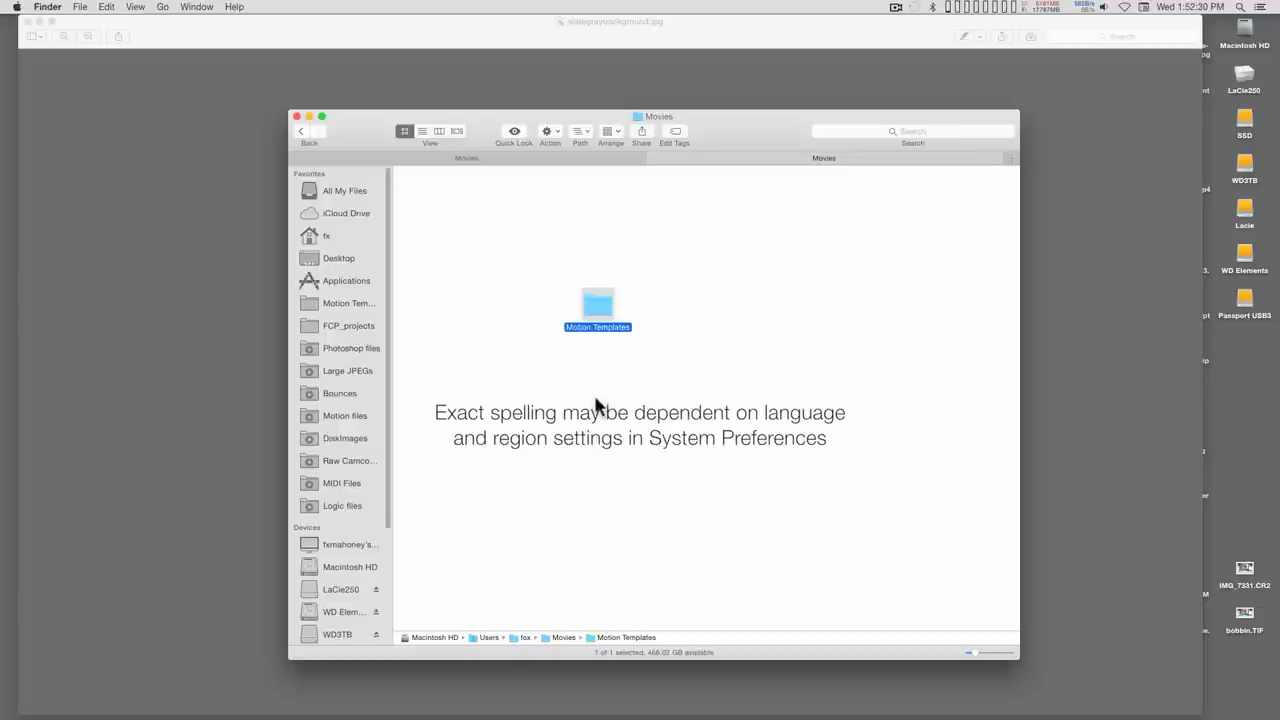
{"action": "right_click", "coordinate": [597, 315]}
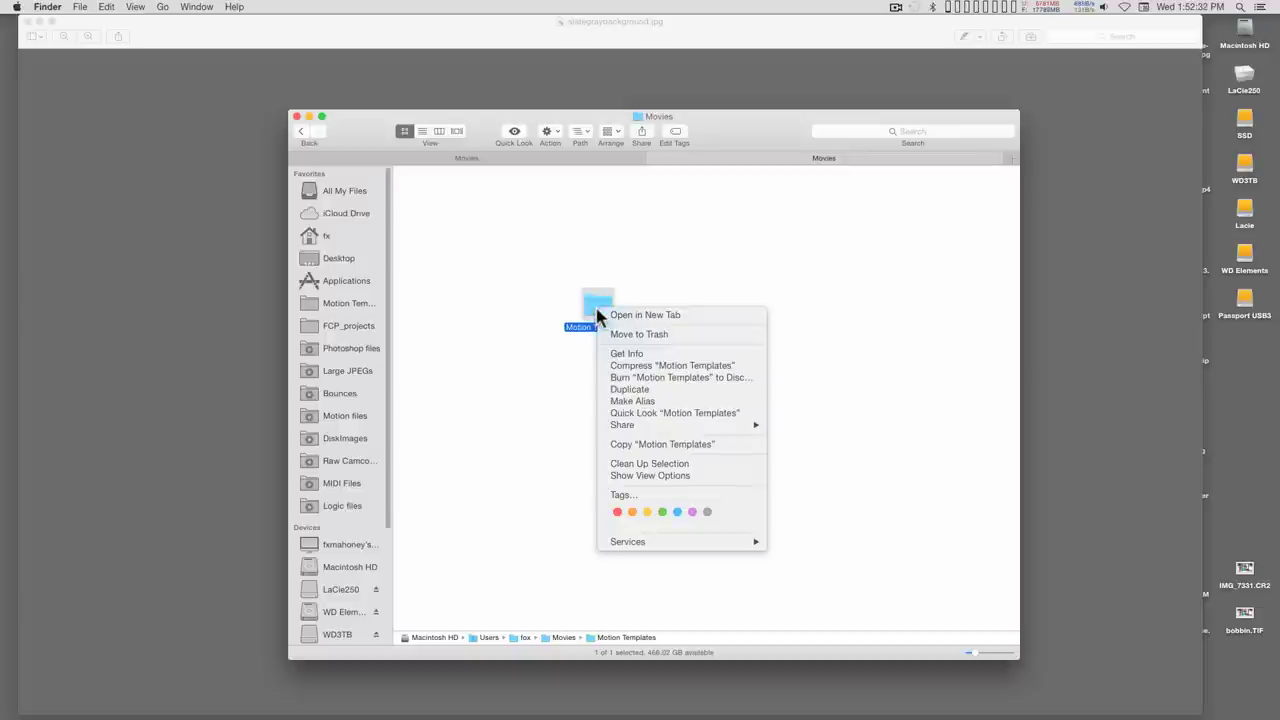
- Rename the folder to 'Motion Templates.localized' in its Info window, then open it
{"action": "left_click", "coordinate": [773, 412]}
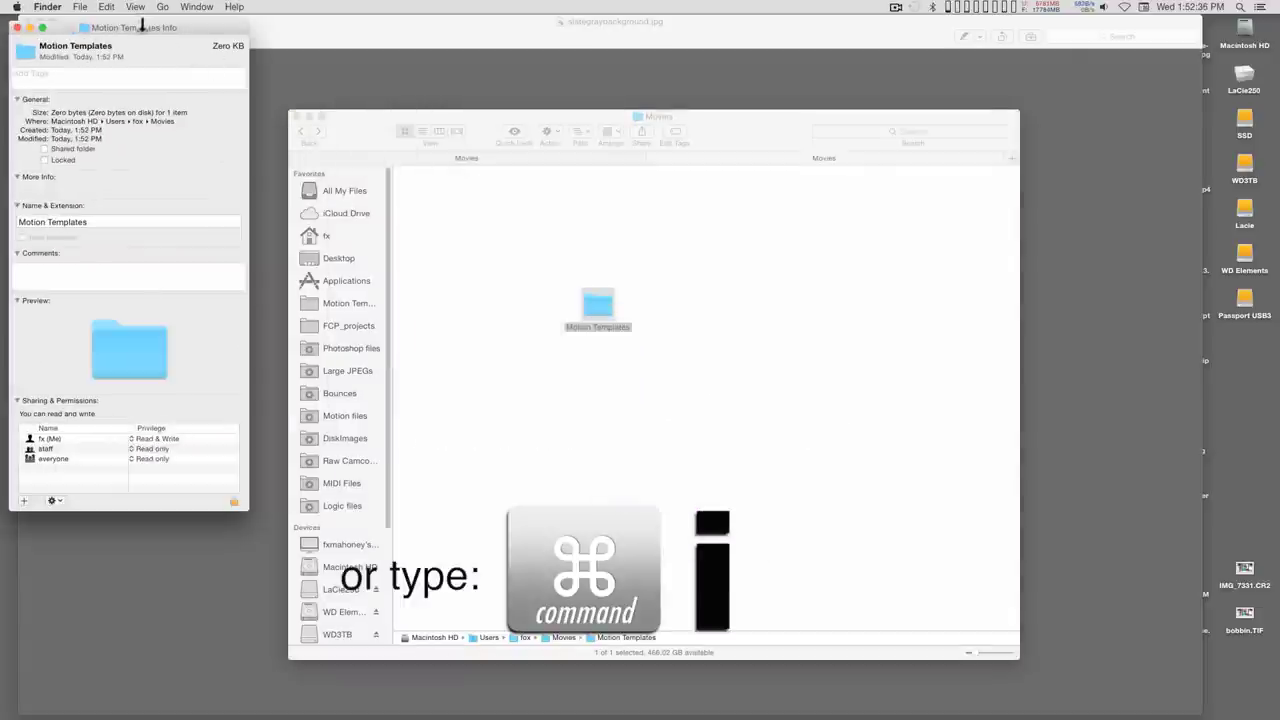
{"action": "left_click_drag", "start_coordinate": [142, 24], "coordinate": [410, 78]}
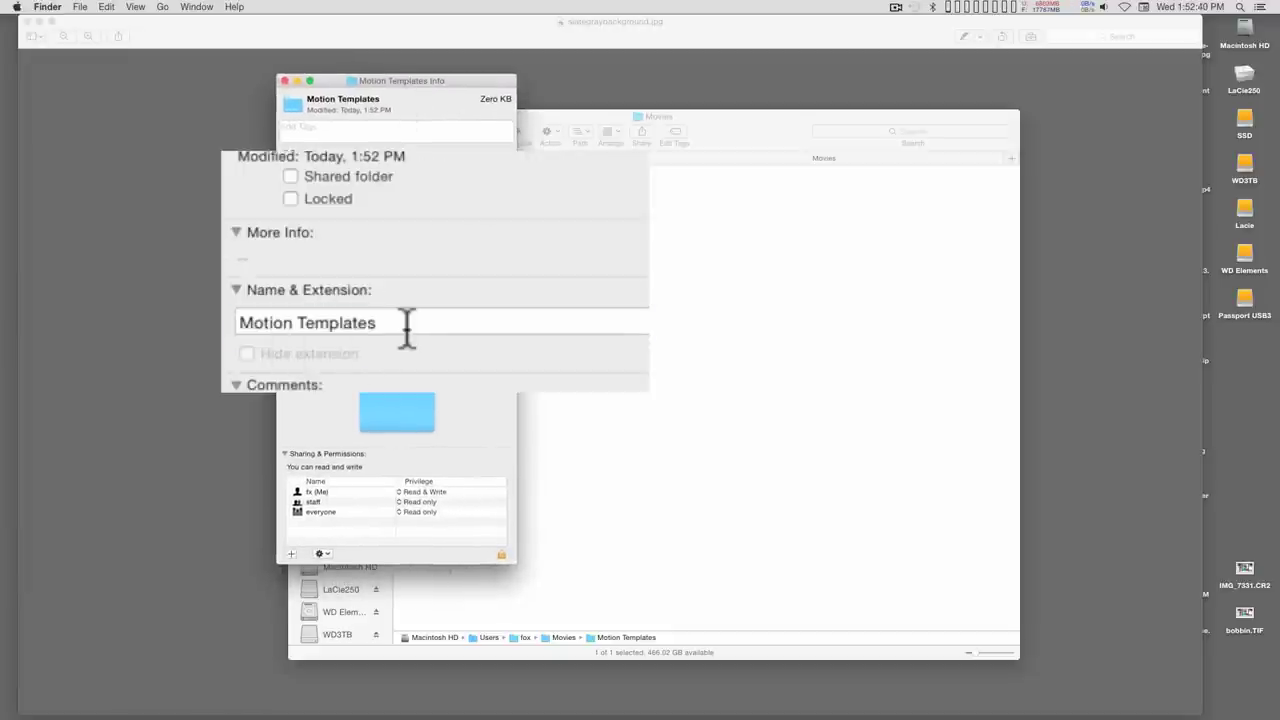
{"action": "left_click", "coordinate": [371, 275]}
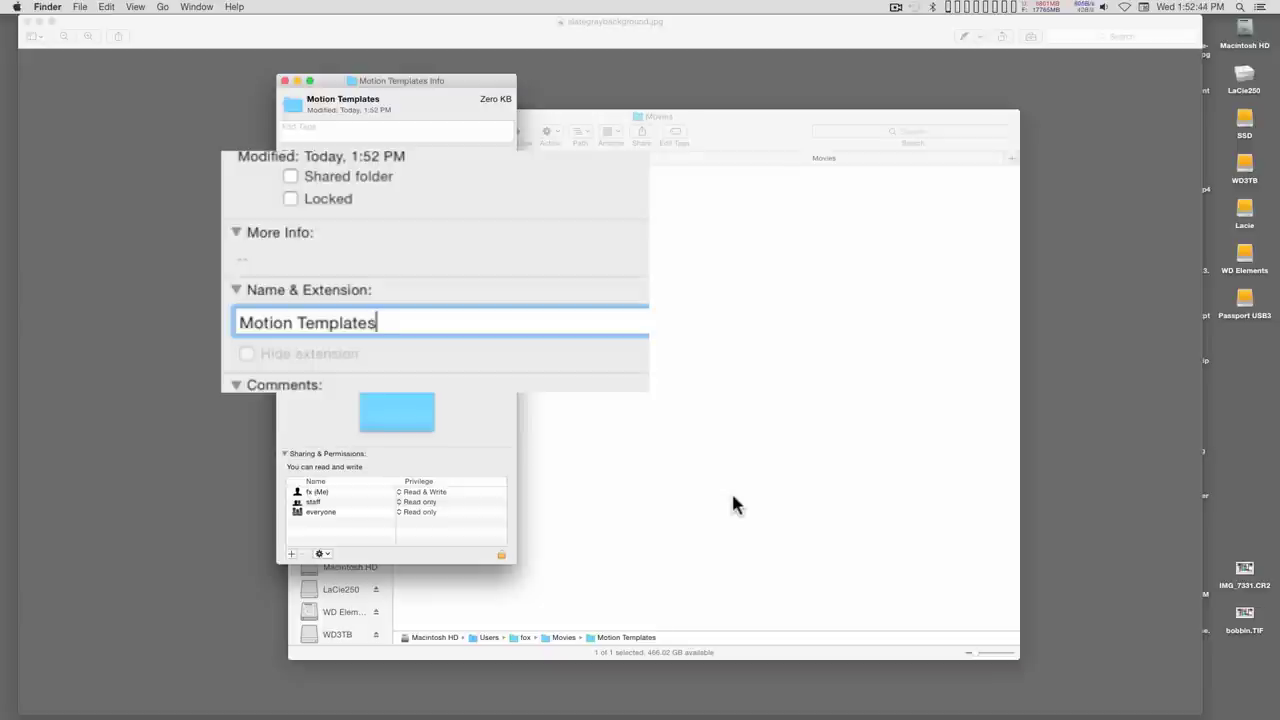
{"action": "type", "text": ".localized"}
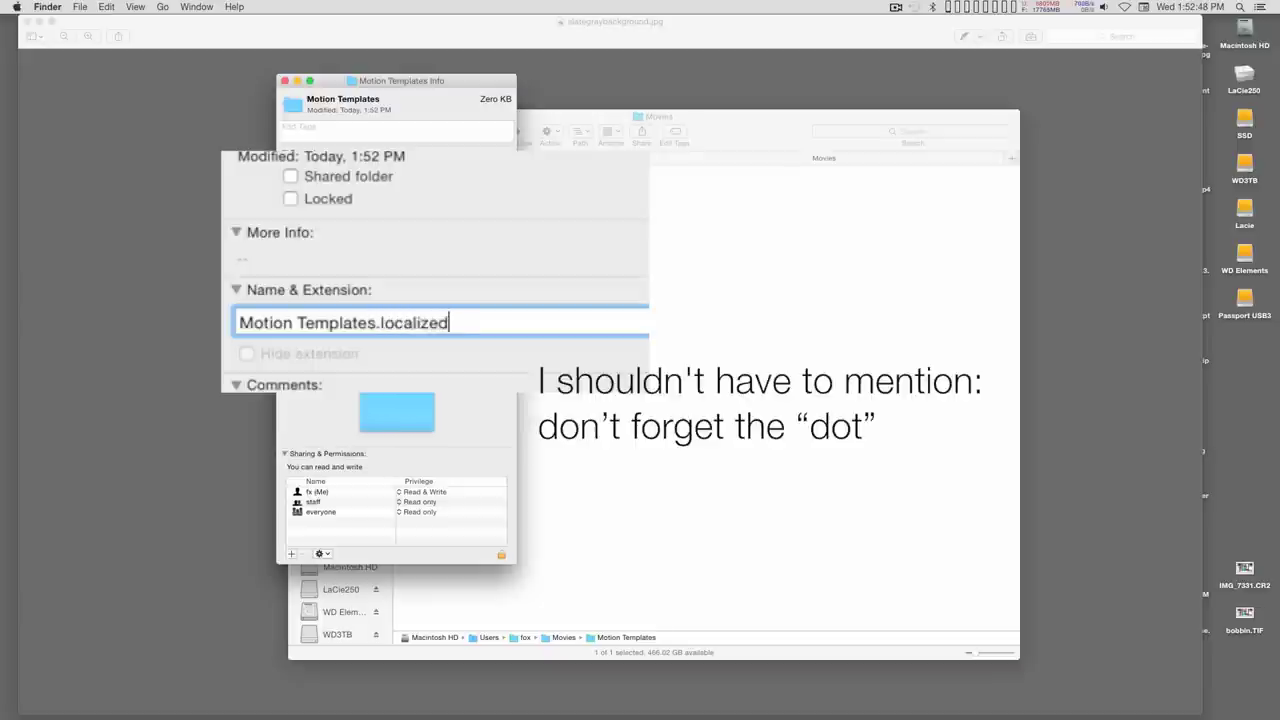
{"action": "key", "text": "Return"}
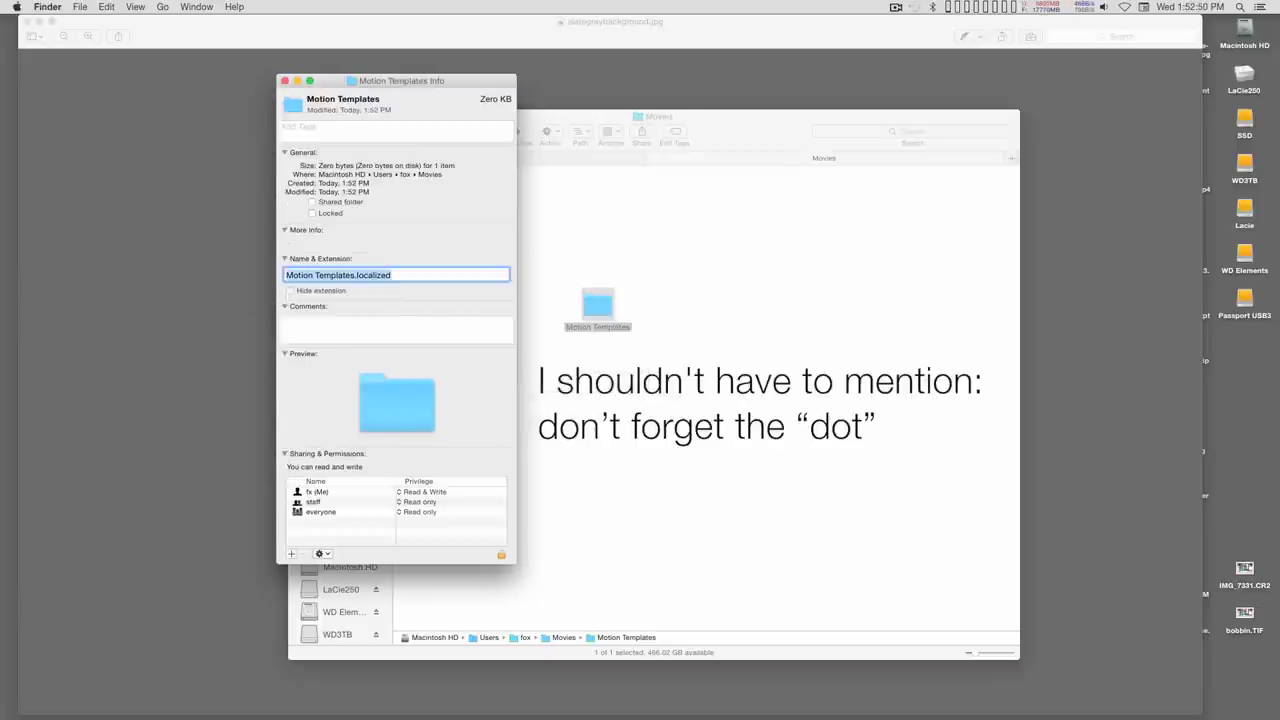
{"action": "left_click", "coordinate": [284, 81]}
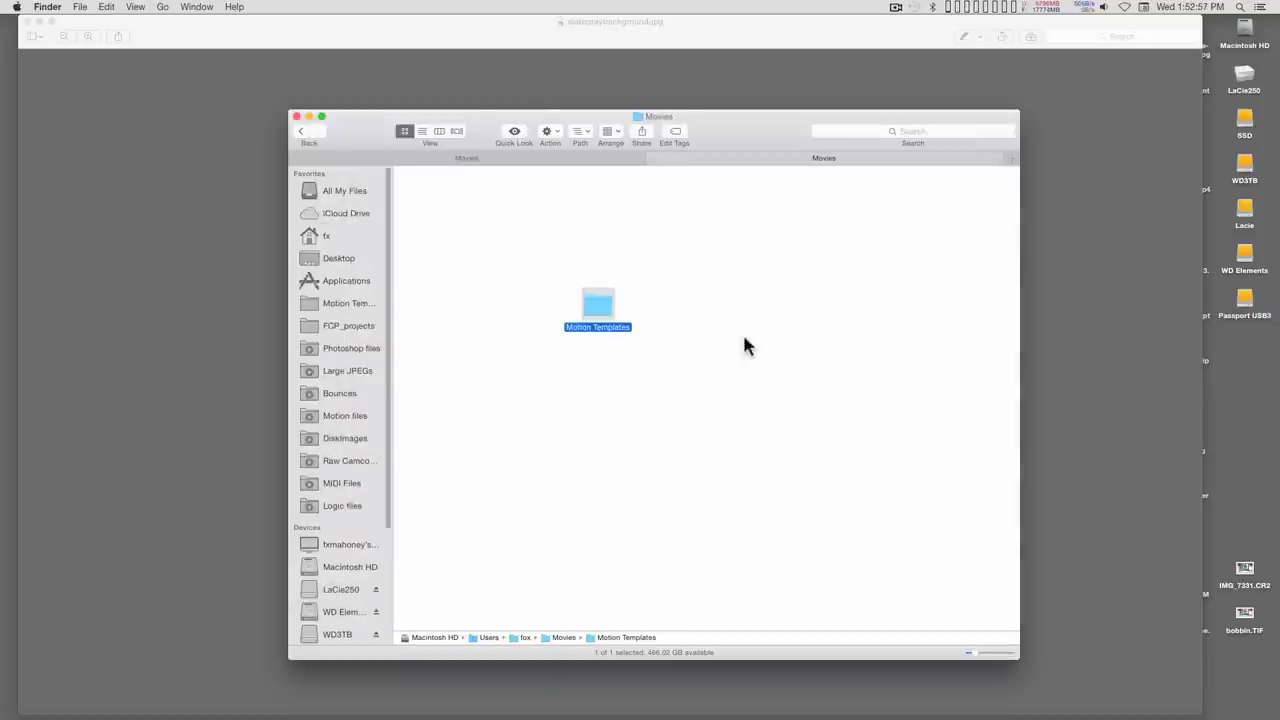
{"action": "double_click", "coordinate": [597, 307]}
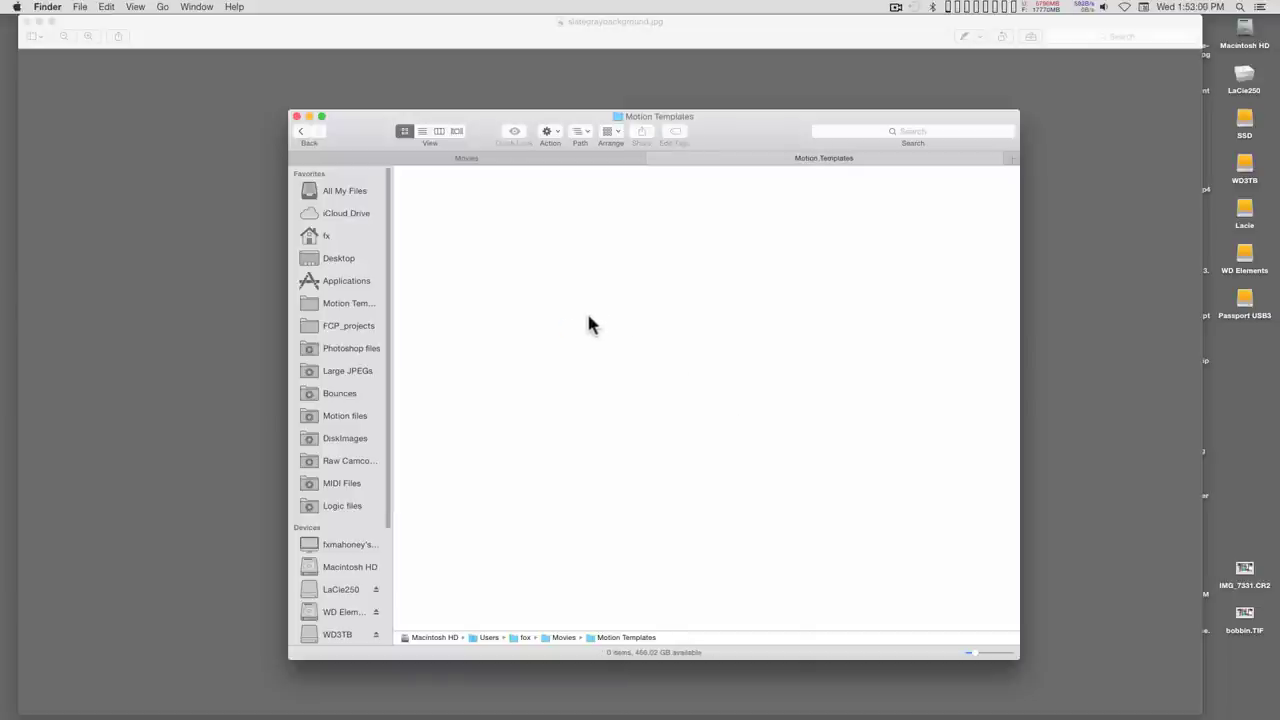
- Create a new folder named 'Effects' inside Motion Templates
{"action": "right_click", "coordinate": [589, 316]}
{"action": "left_click", "coordinate": [623, 320]}
{"action": "type", "text": "Ef"}
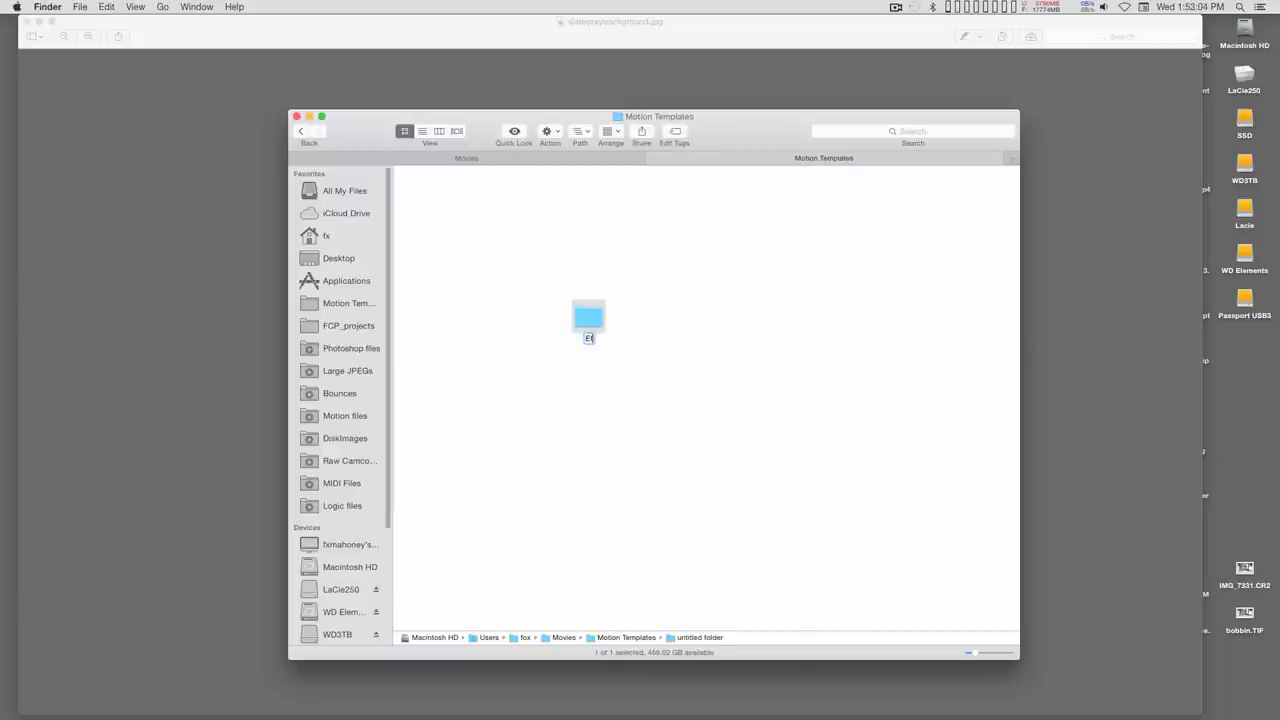
{"action": "type", "text": "fects"}
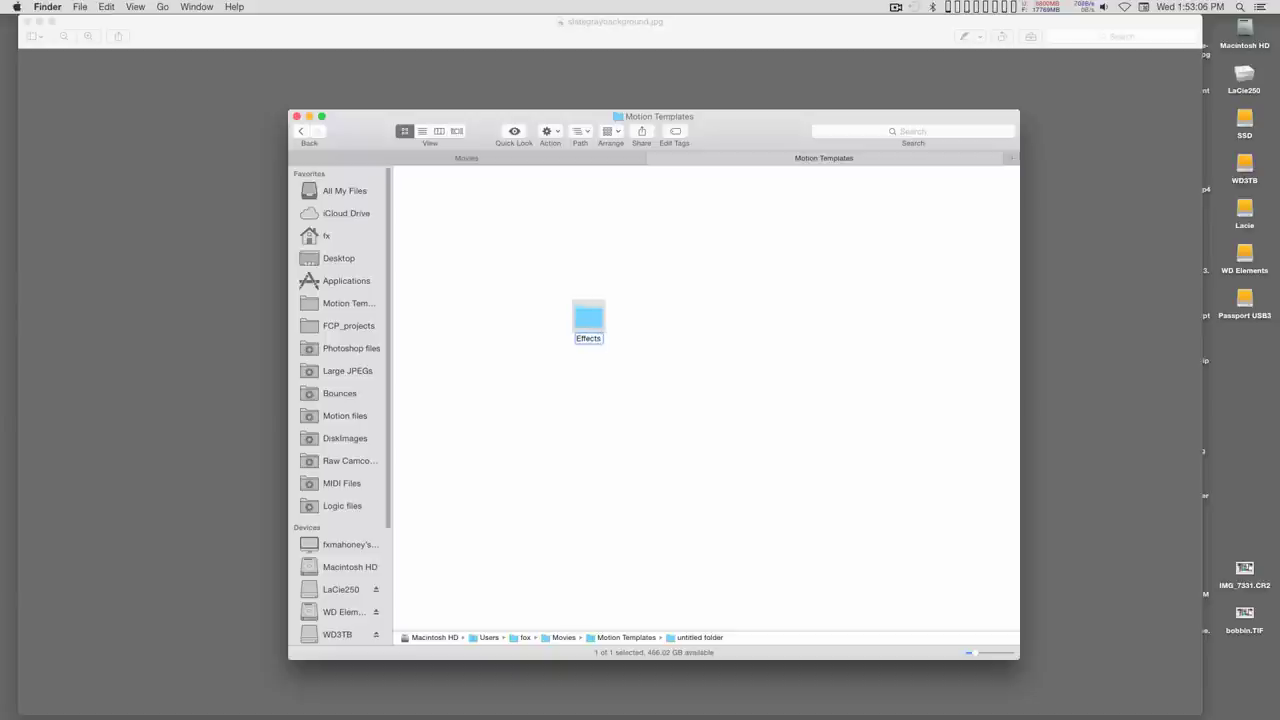
{"action": "key", "text": "Return"}
- Change the Effects folder's full name to 'Effects.localized' in its Info window
{"action": "right_click", "coordinate": [585, 330]}
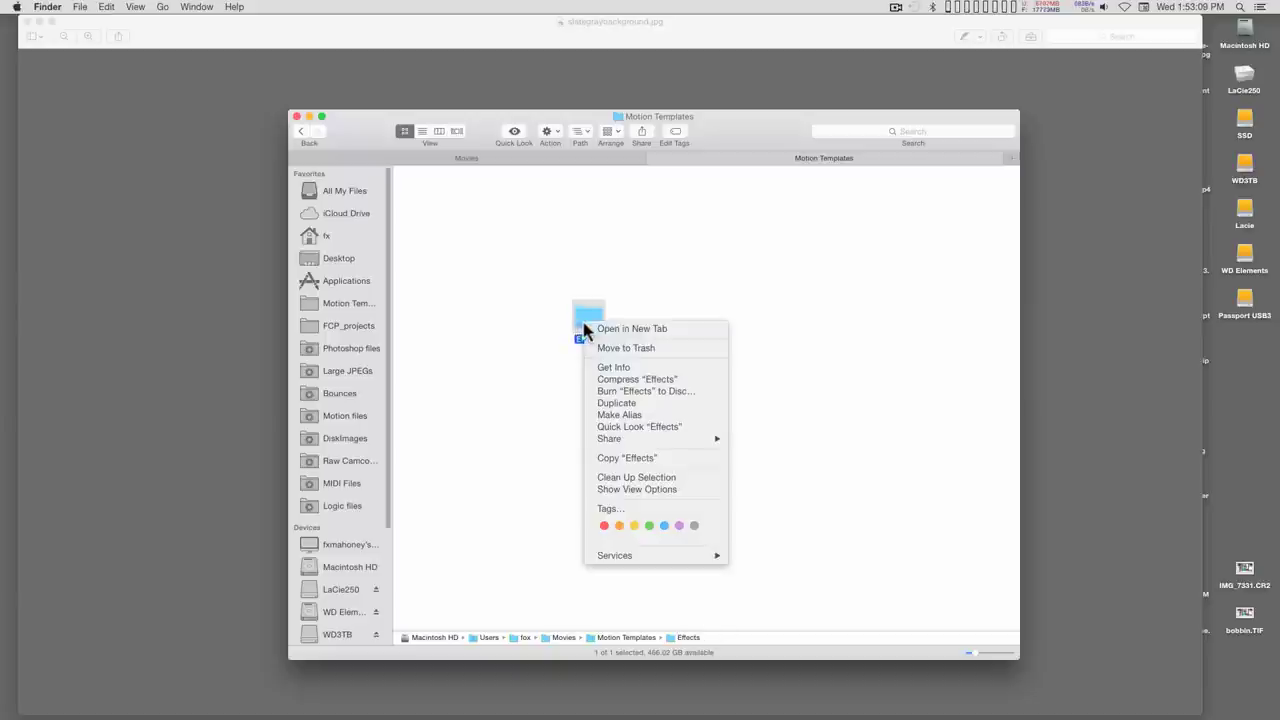
{"action": "left_click", "coordinate": [627, 368]}
{"action": "left_click", "coordinate": [132, 230]}
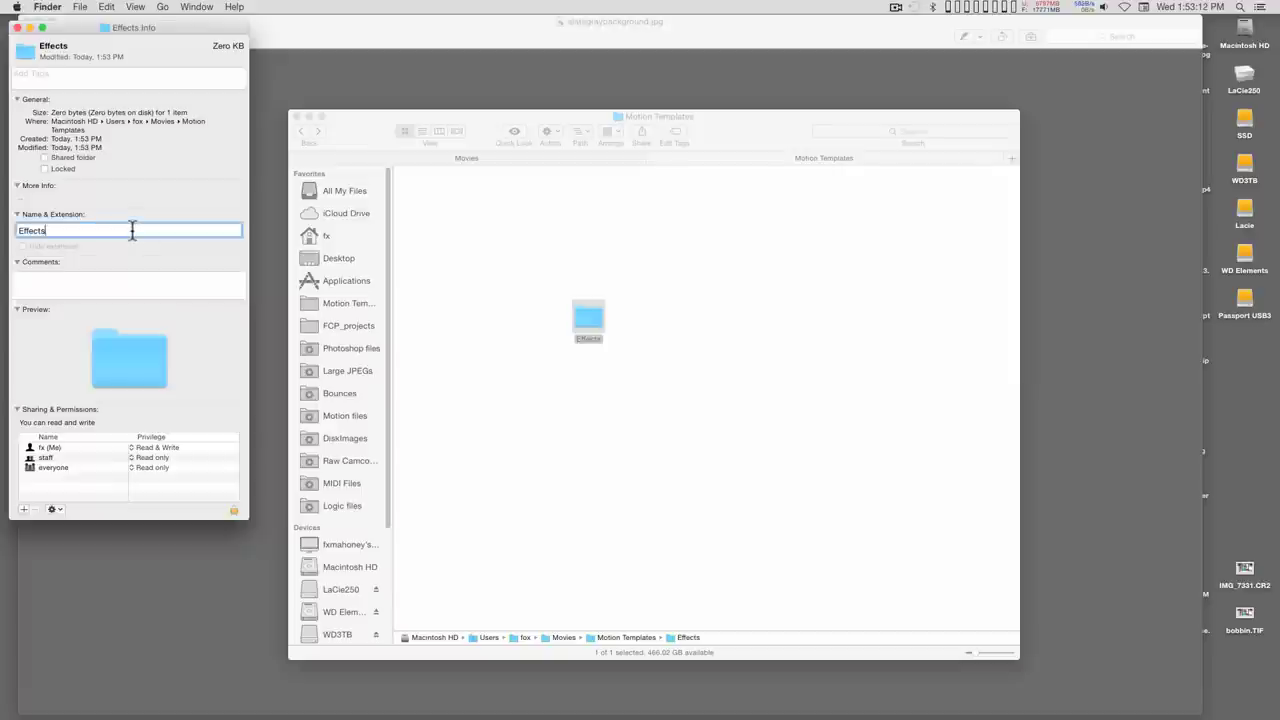
{"action": "type", "text": ".localized"}
{"action": "key", "text": "Return"}
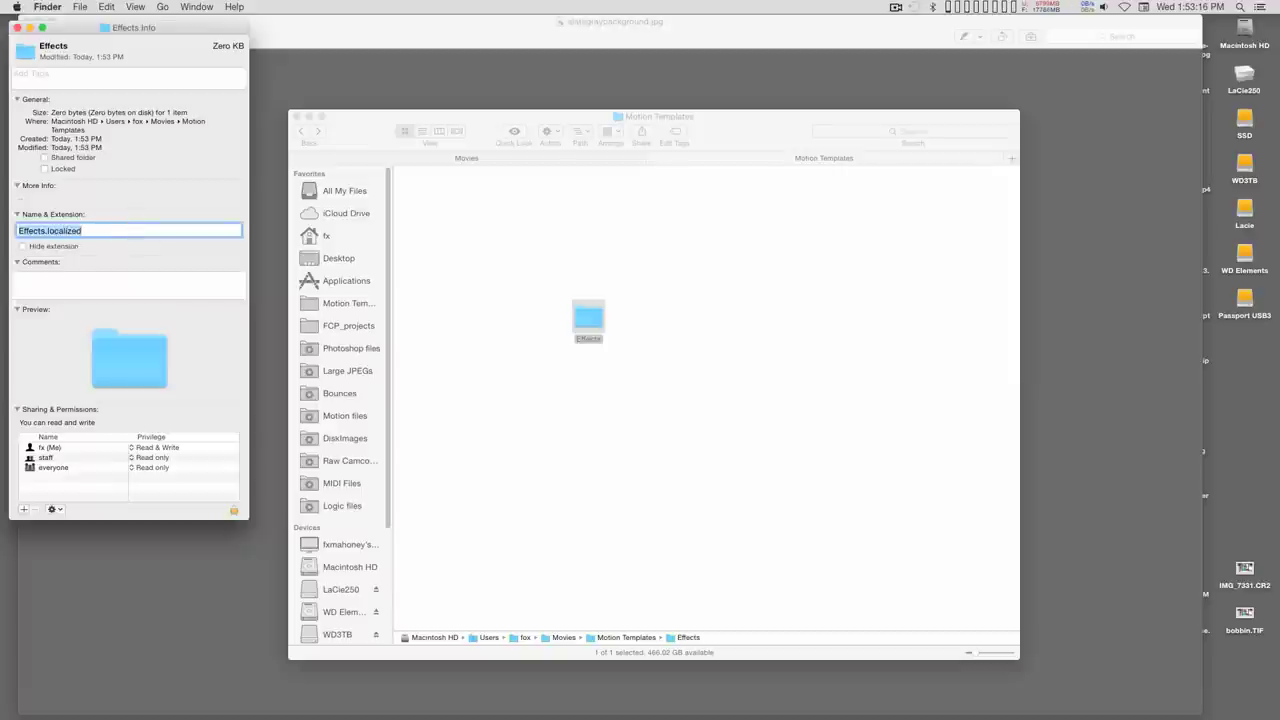
{"action": "left_click", "coordinate": [17, 27]}
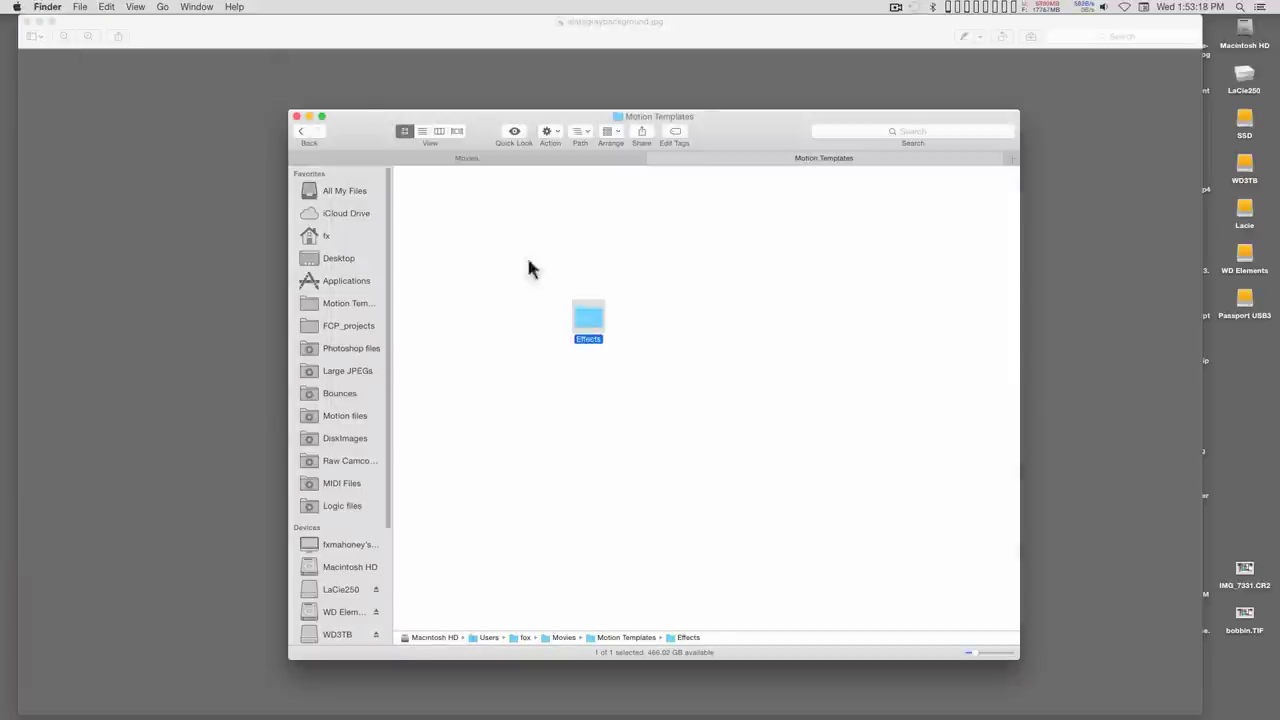
- Name the new folder 'Generators'
{"action": "right_click", "coordinate": [655, 325]}
{"action": "key", "text": "Escape"}
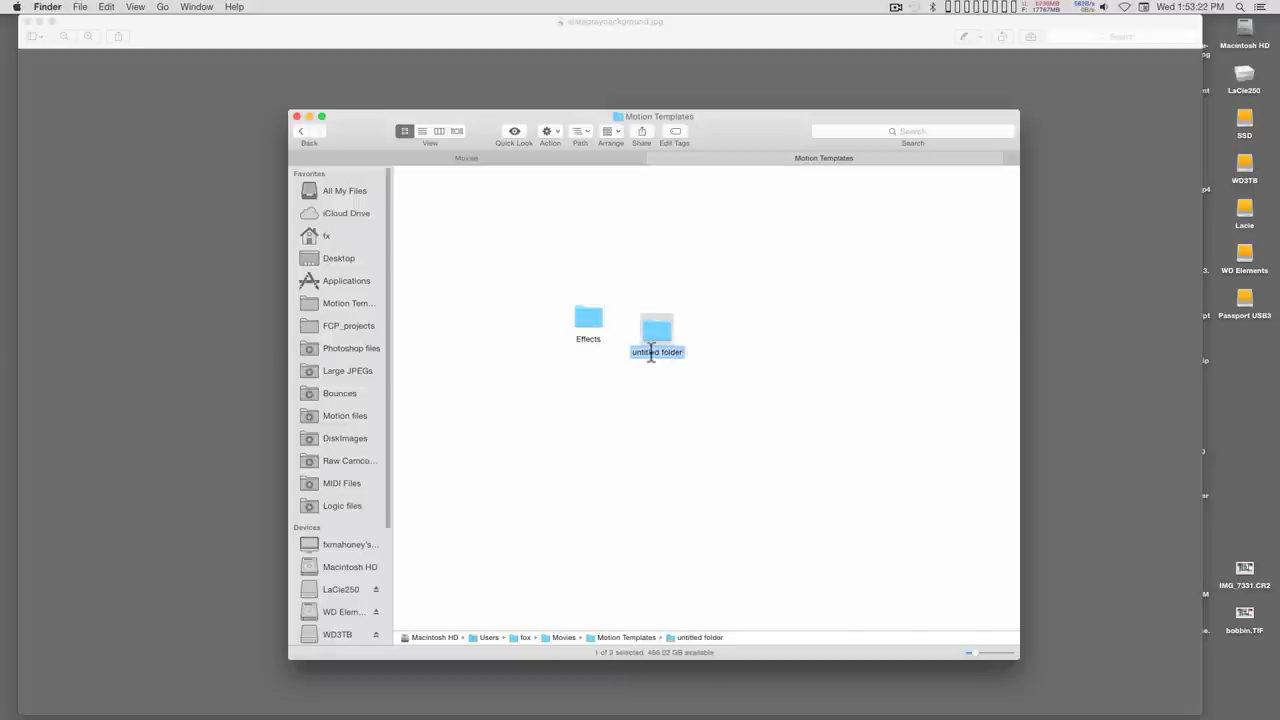
{"action": "type", "text": "Generators"}
{"action": "key", "text": "Return"}
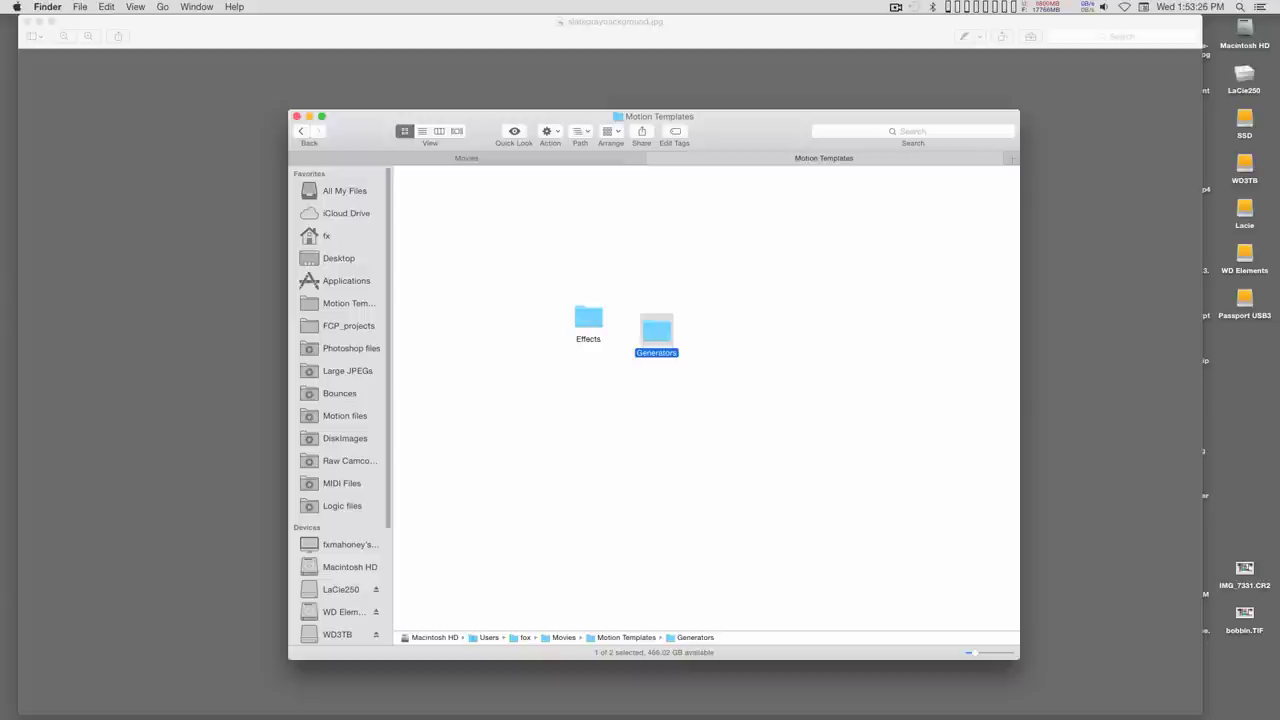
- Change the Generators folder's full name to 'Generators.localized' in its Info window
{"action": "right_click", "coordinate": [657, 338]}
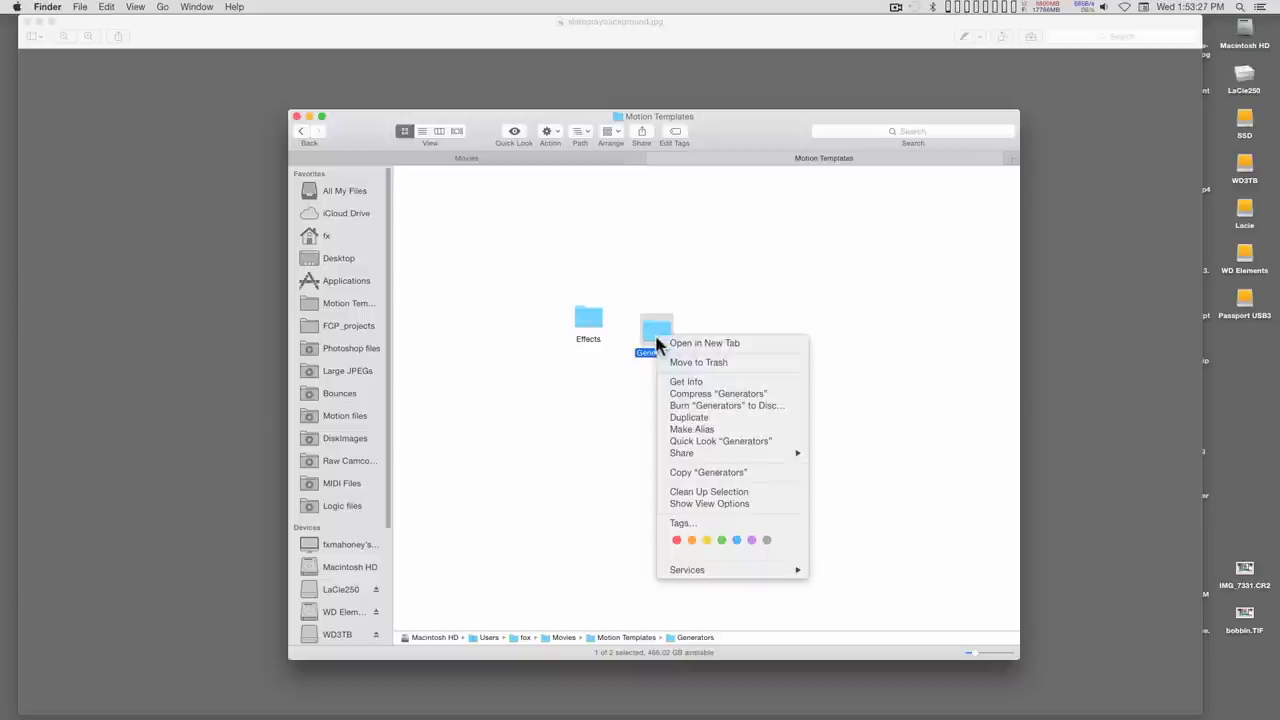
{"action": "left_click", "coordinate": [728, 382]}
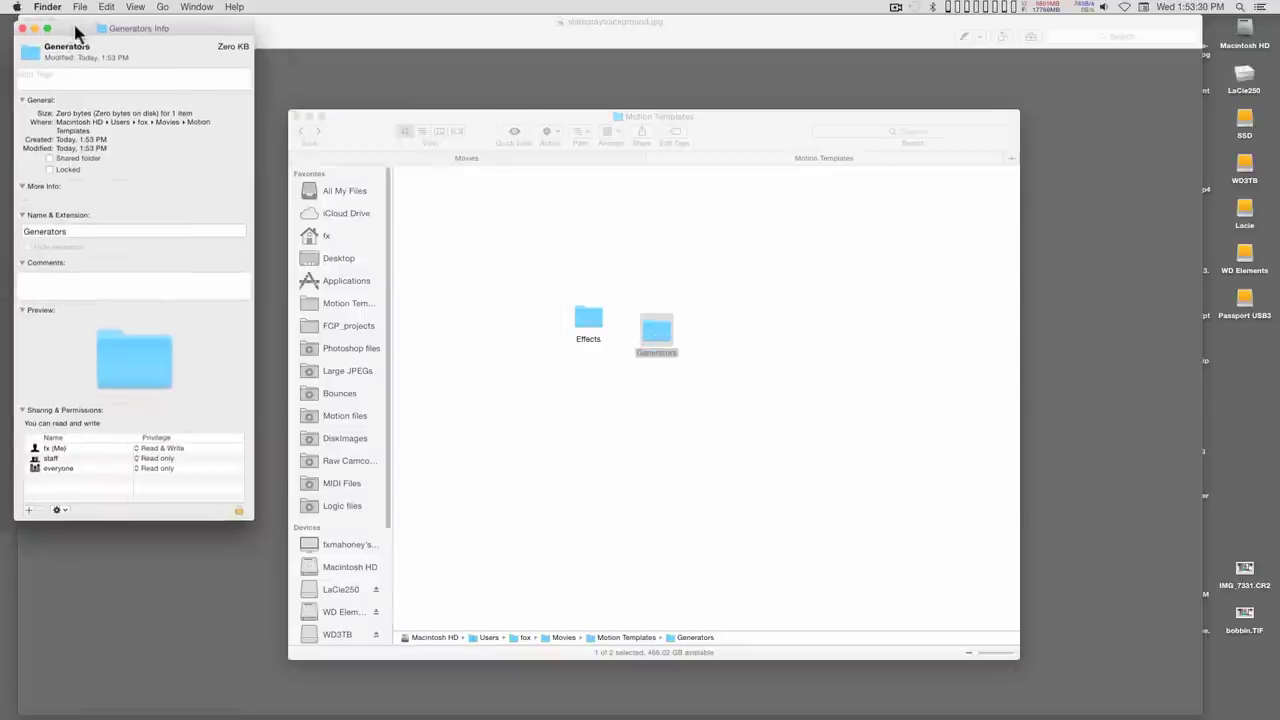
{"action": "left_click_drag", "start_coordinate": [75, 33], "coordinate": [354, 72]}
{"action": "left_click", "coordinate": [358, 268]}
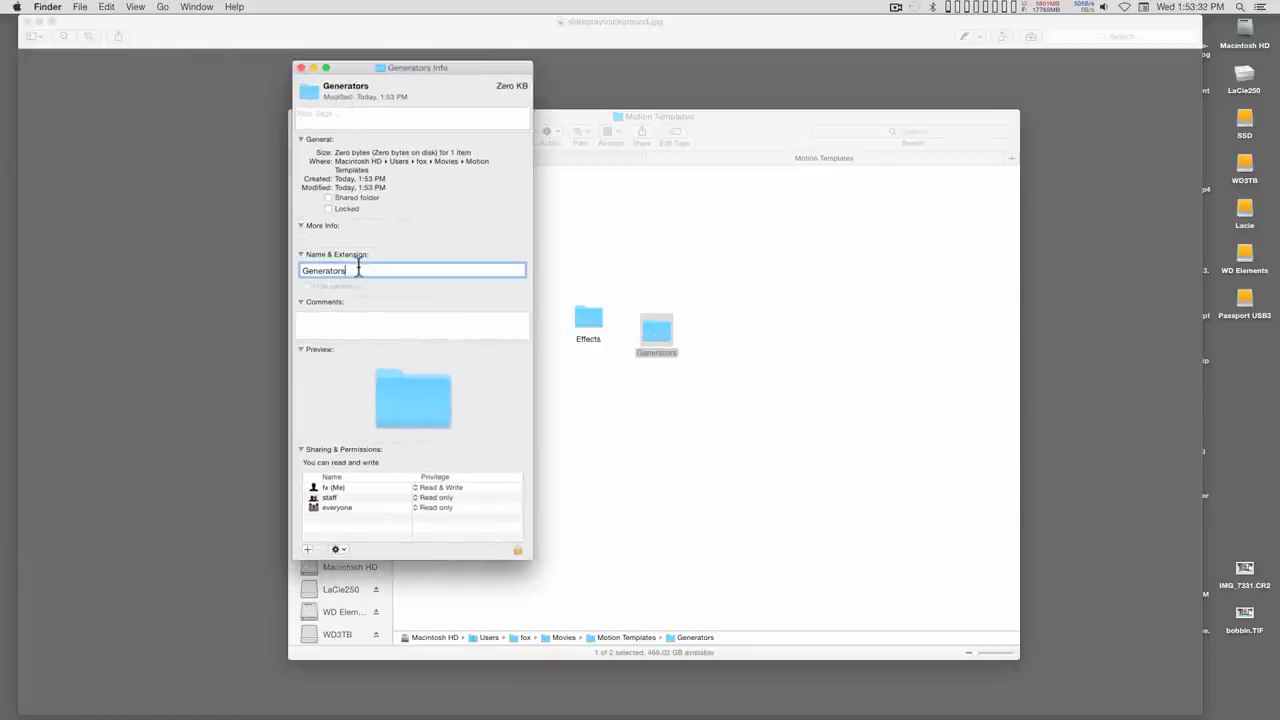
{"action": "type", "text": ".loca"}
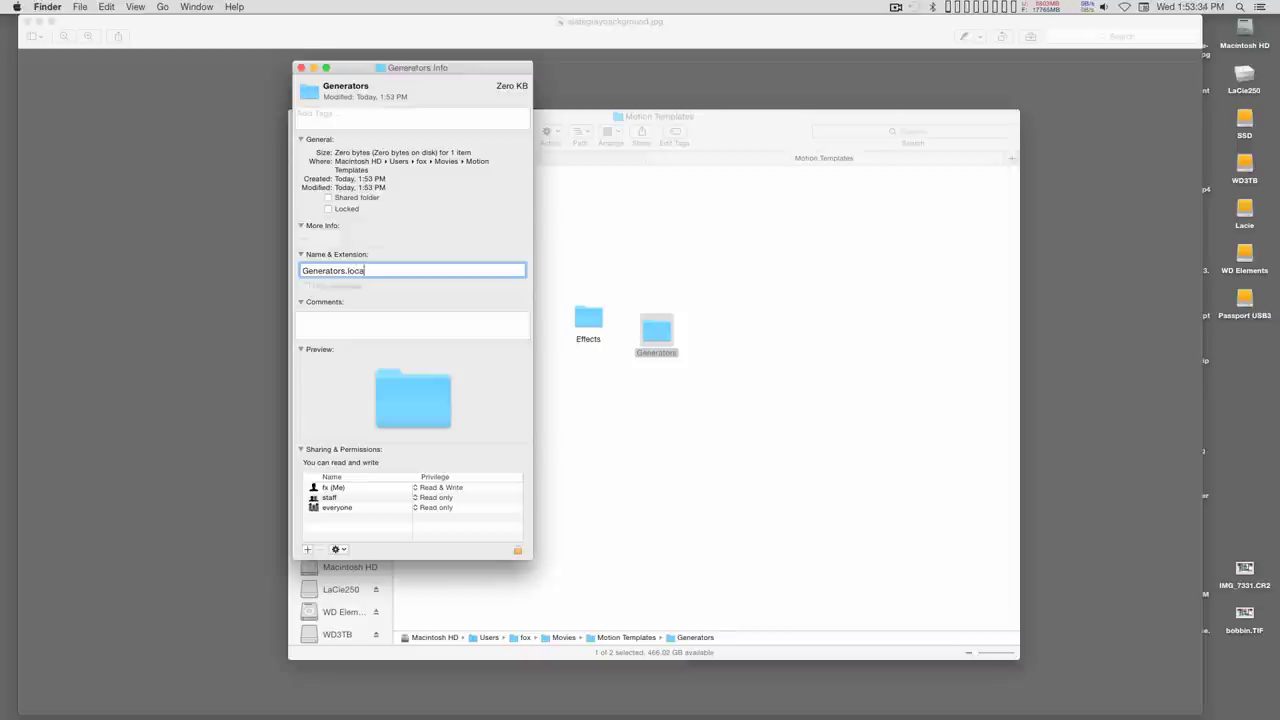
{"action": "type", "text": "lized"}
{"action": "key", "text": "Return"}
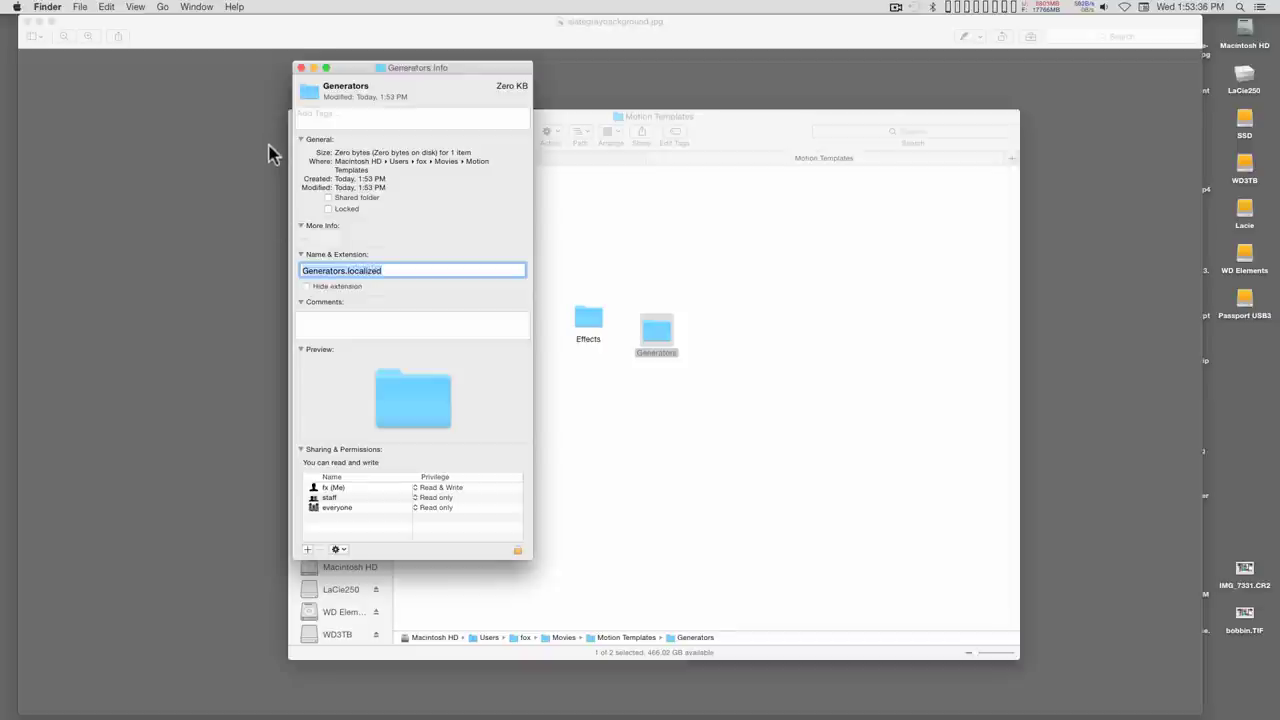
{"action": "left_click", "coordinate": [301, 67]}
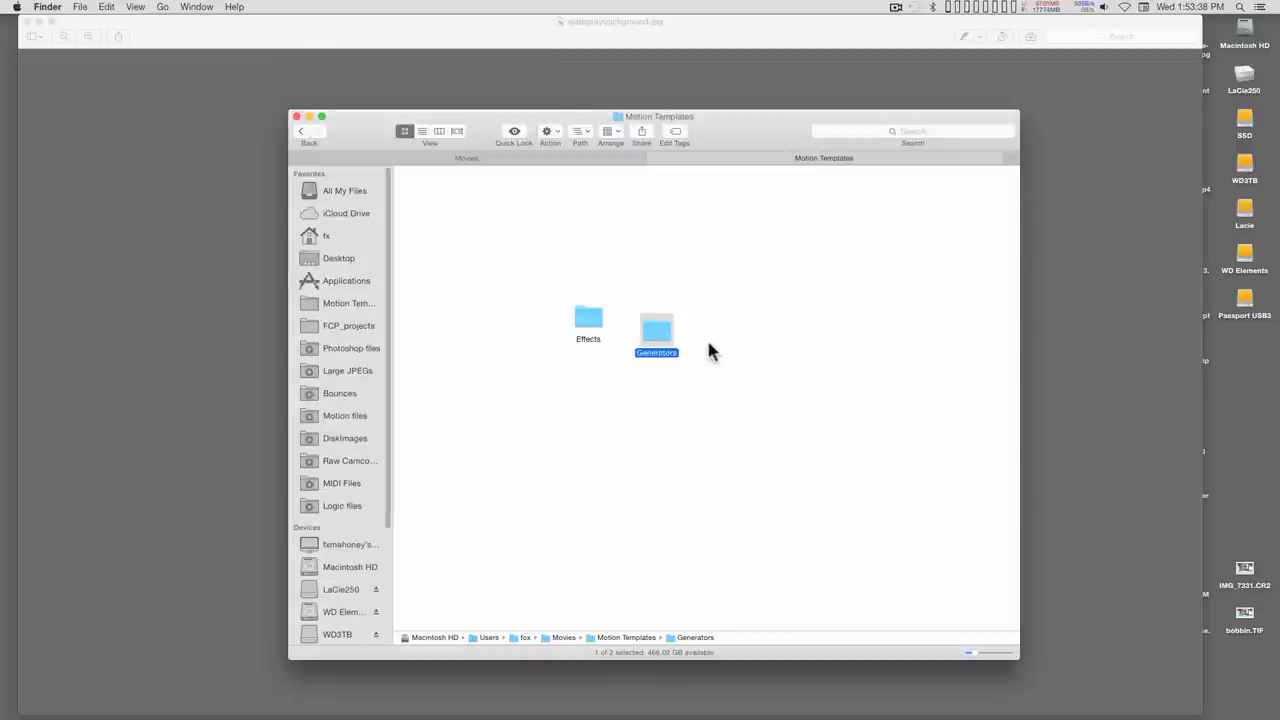
{"action": "left_click", "coordinate": [709, 350]}
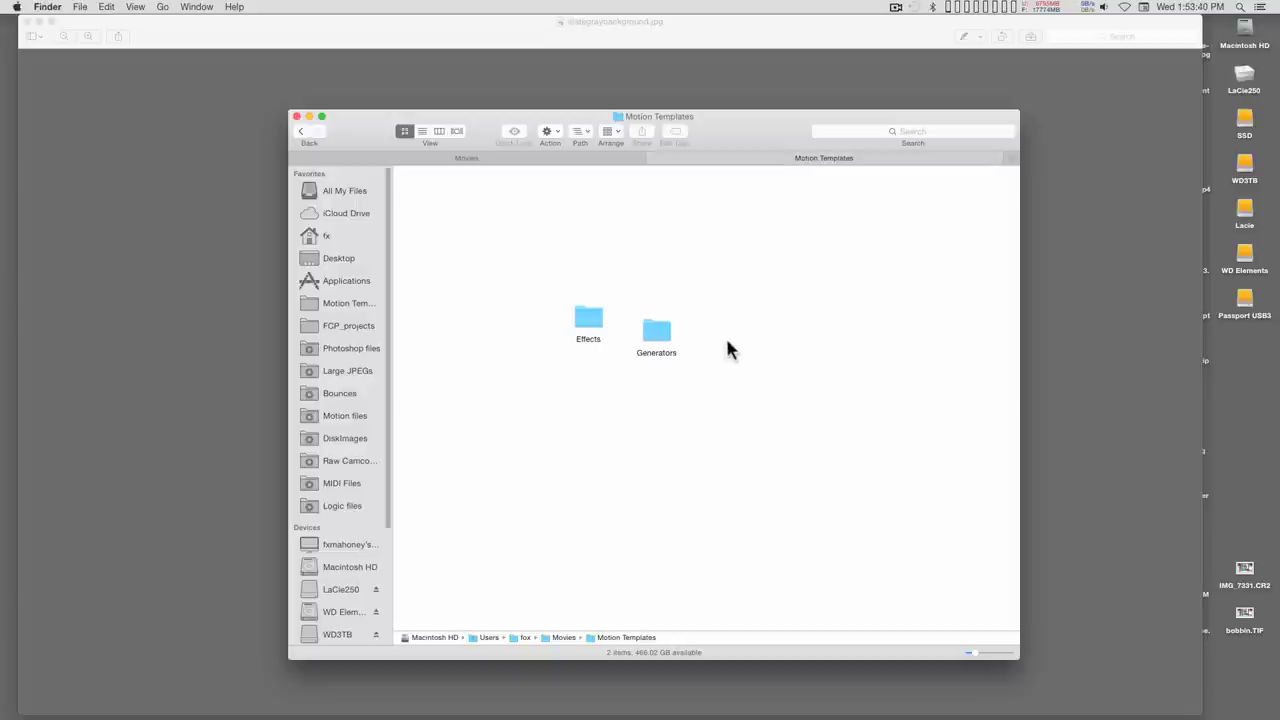
{"action": "right_click", "coordinate": [725, 337]}
- Create a new folder named 'Titles' in Motion Templates
{"action": "left_click", "coordinate": [752, 344]}
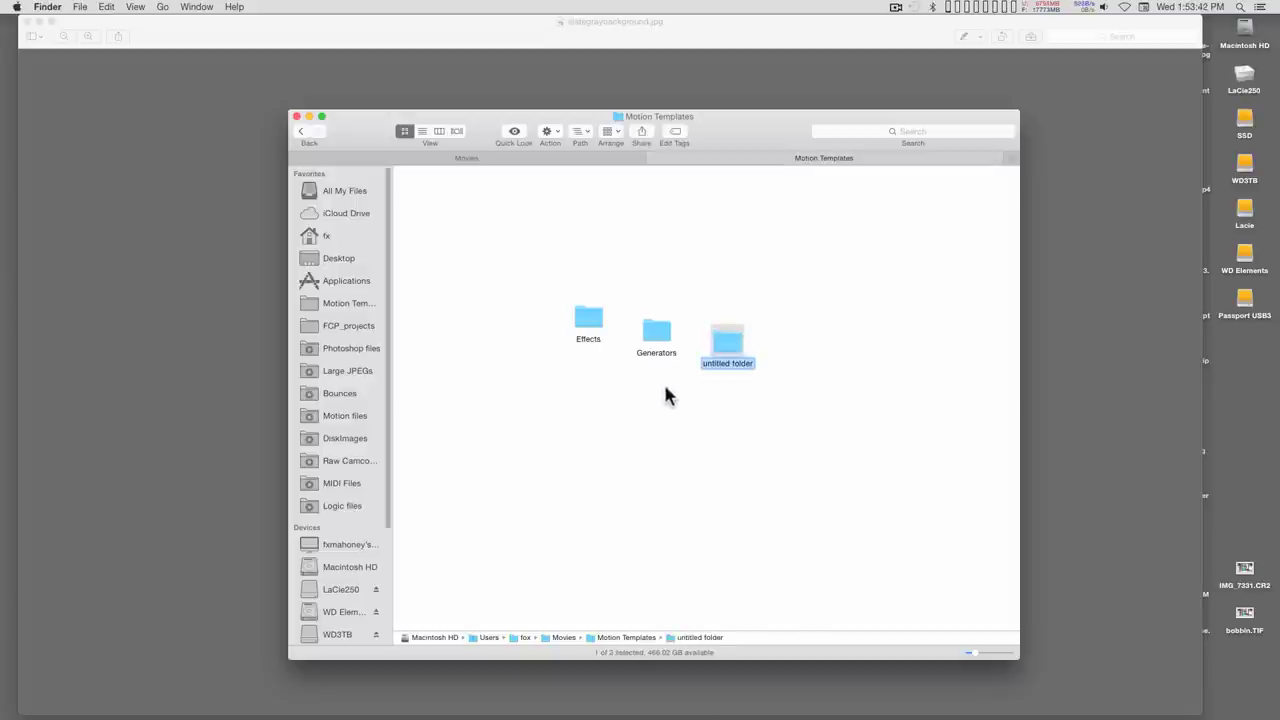
{"action": "type", "text": "Titles"}
{"action": "key", "text": "Return"}
- Change the Titles folder's full name to 'Titles.localized' in its Info window
{"action": "right_click", "coordinate": [724, 344]}
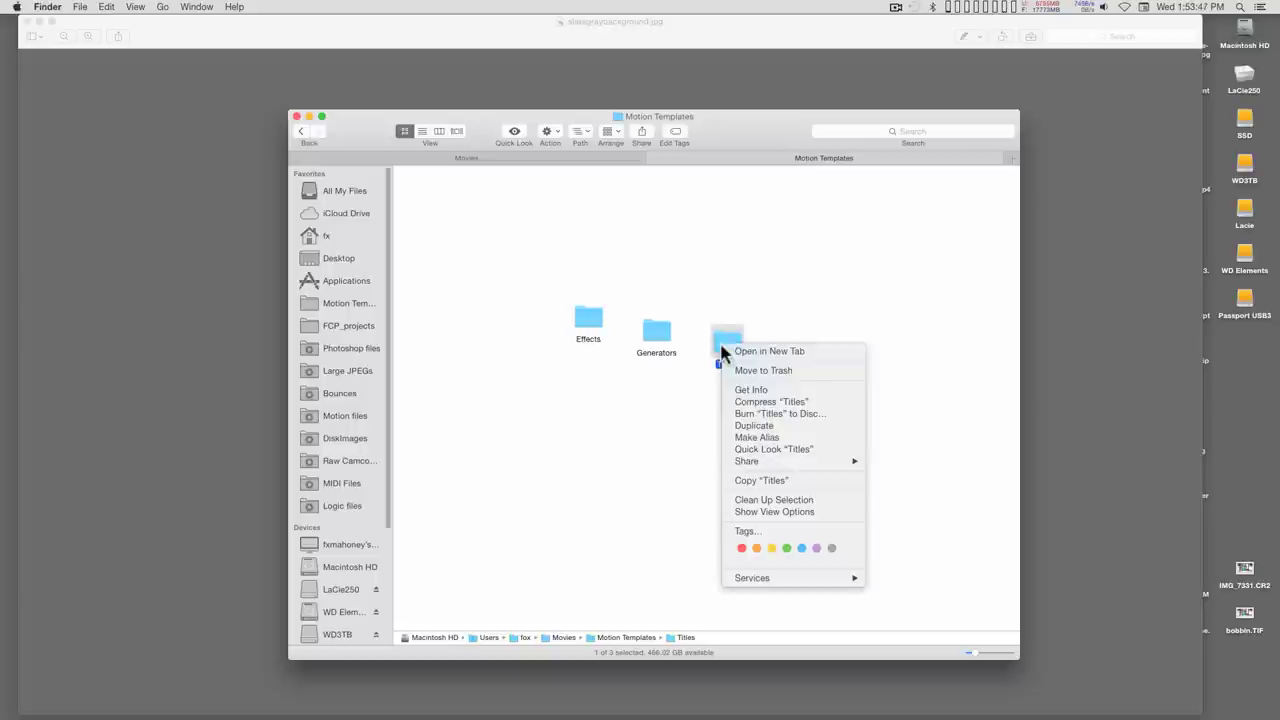
{"action": "left_click", "coordinate": [760, 390]}
{"action": "left_click", "coordinate": [48, 231]}
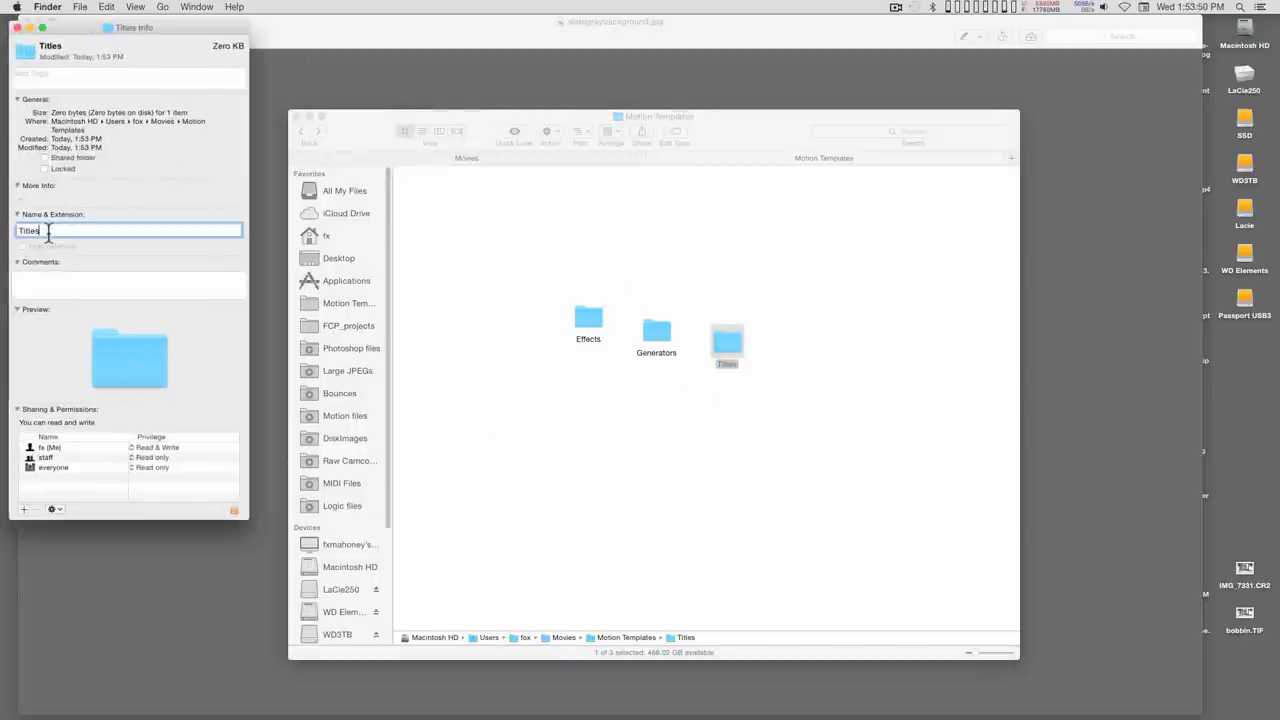
{"action": "type", "text": ".localiz"}
{"action": "type", "text": "ed"}
{"action": "key", "text": "Return"}
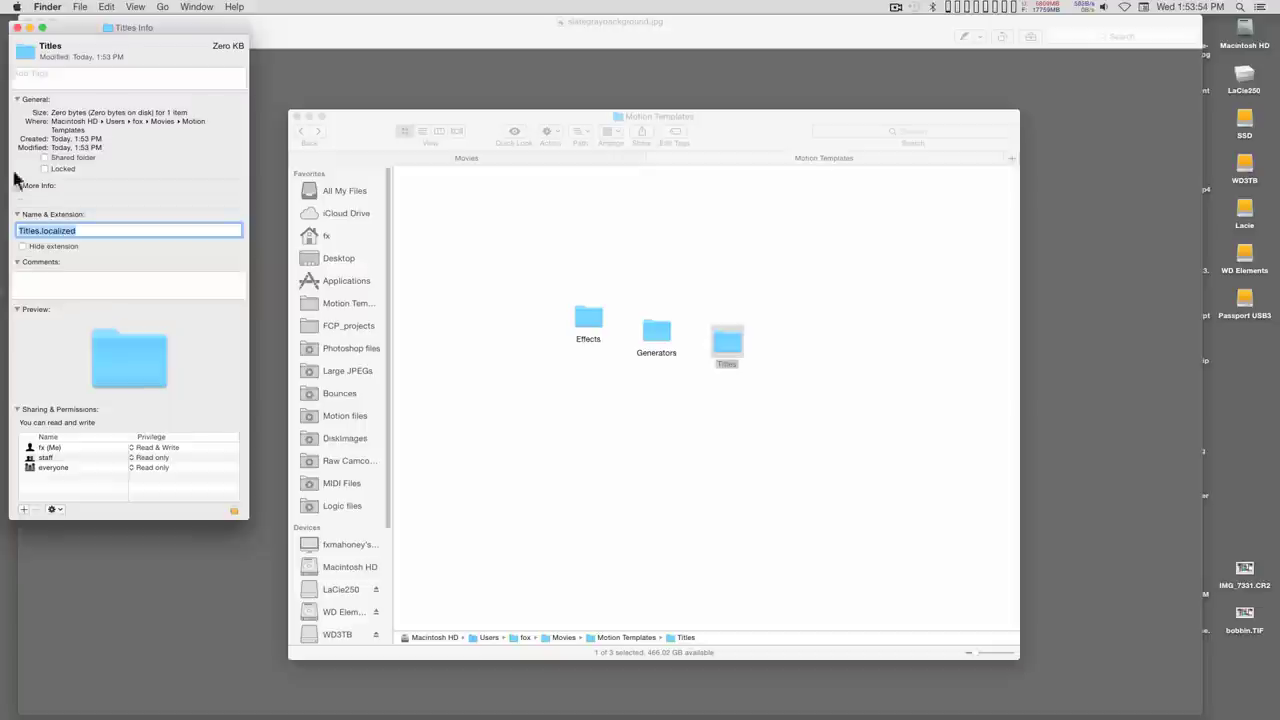
{"action": "left_click", "coordinate": [17, 27]}
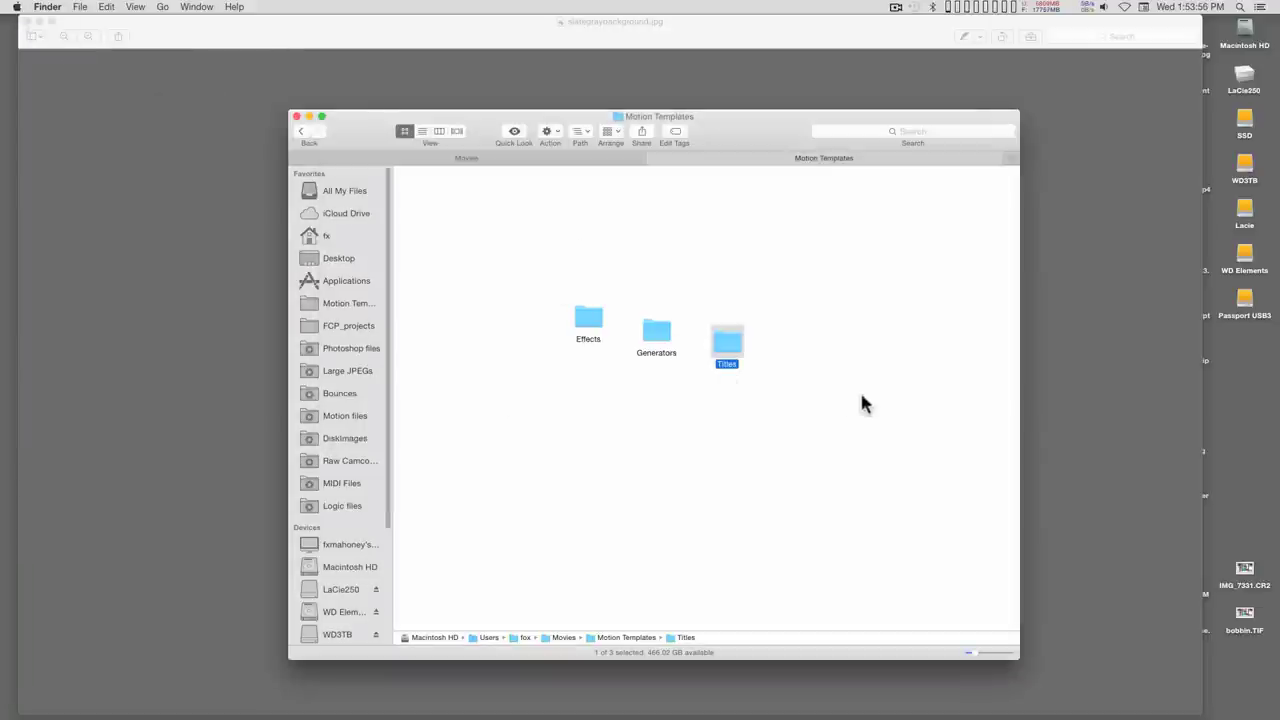
- Create another new folder and type the name 'Transitions'
{"action": "left_click", "coordinate": [780, 348]}
{"action": "right_click", "coordinate": [779, 347]}
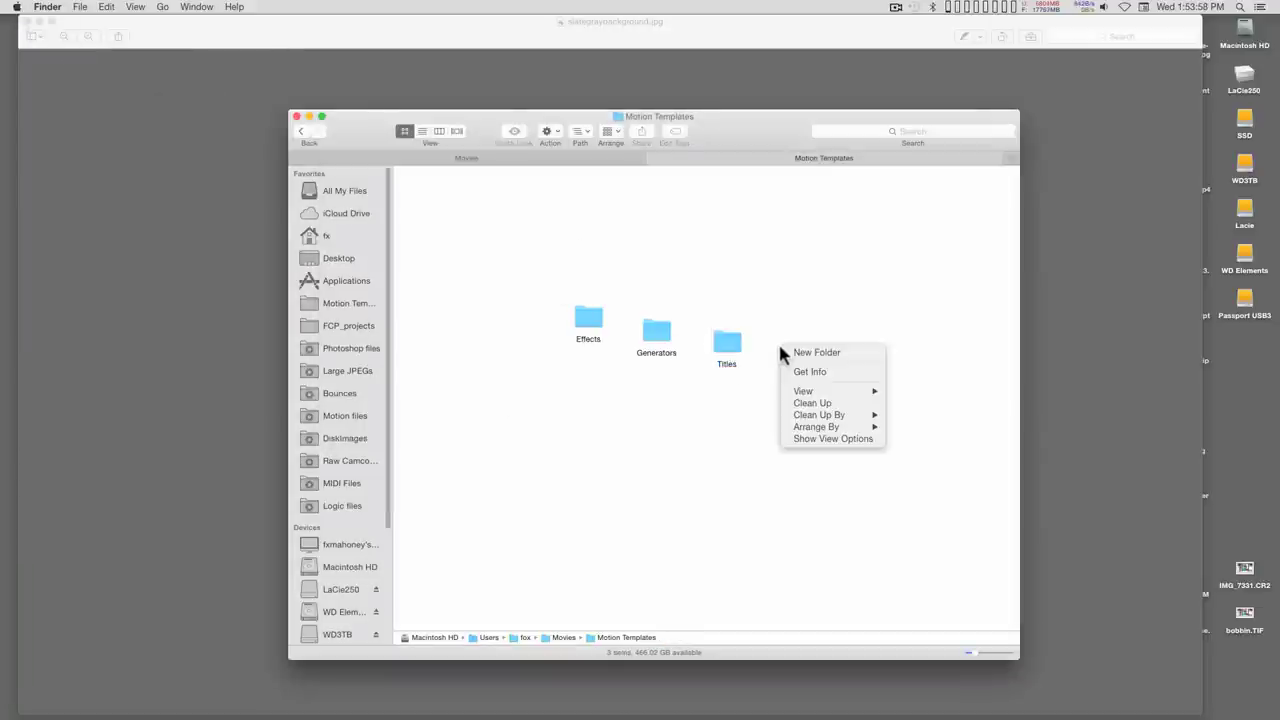
{"action": "left_click", "coordinate": [805, 354]}
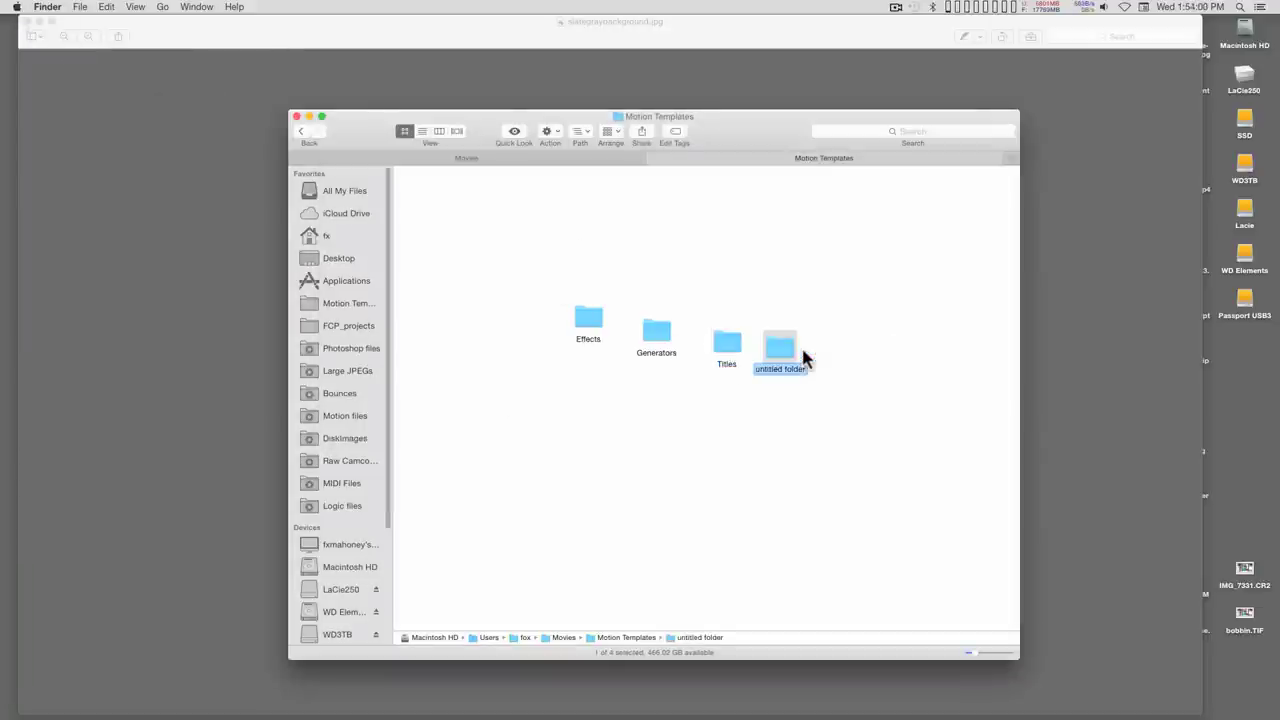
{"action": "type", "text": "Transitions"}
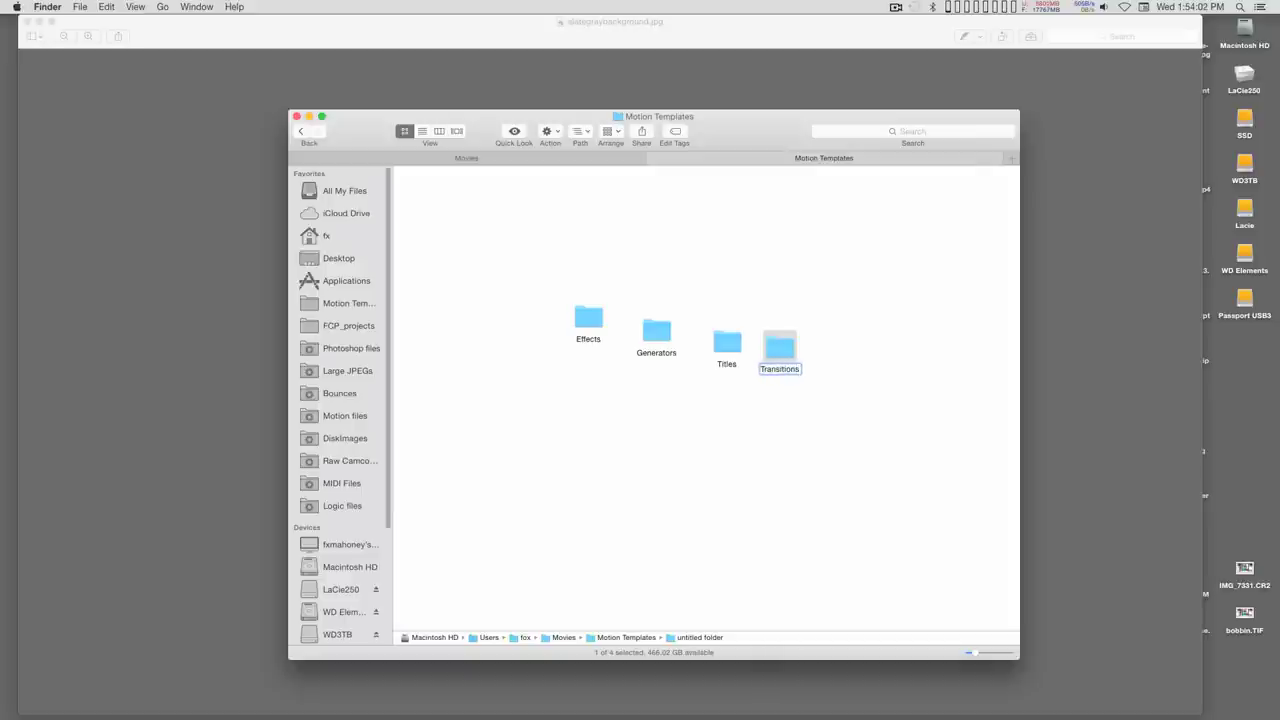
- Commit the Transitions name and change its full name to 'Transitions.localized'
{"action": "key", "text": "Return"}
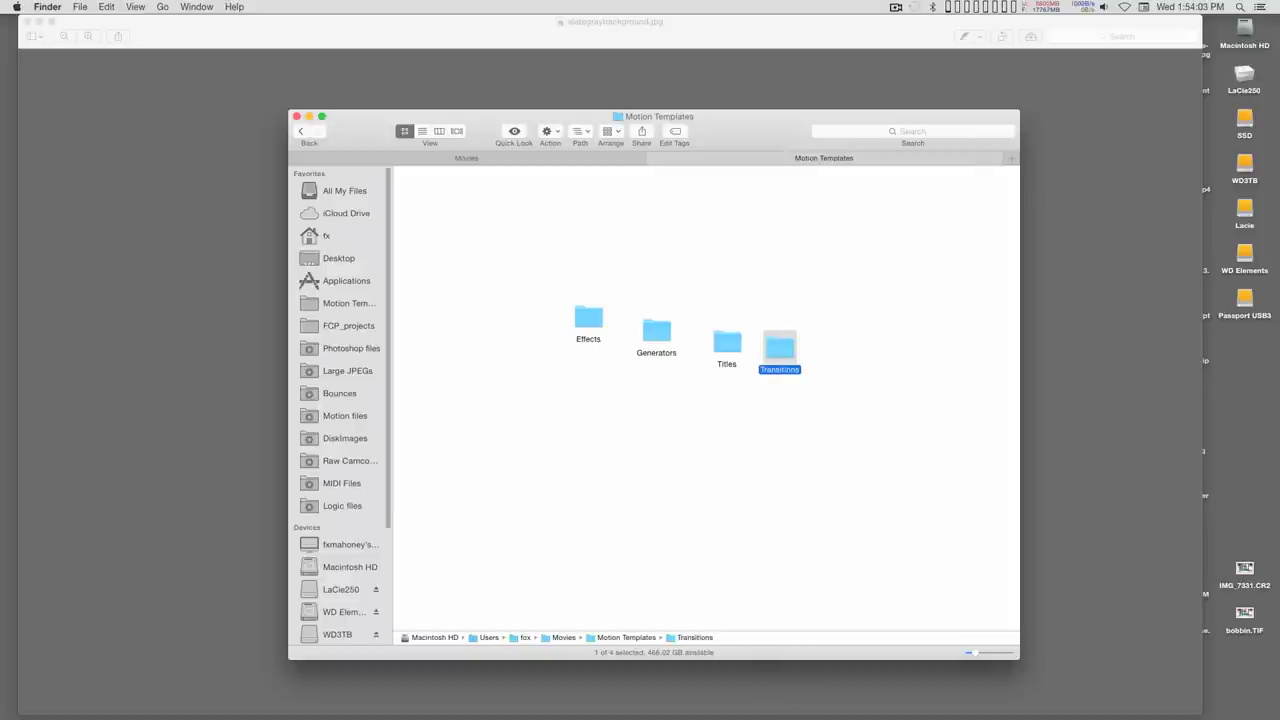
{"action": "right_click", "coordinate": [787, 350]}
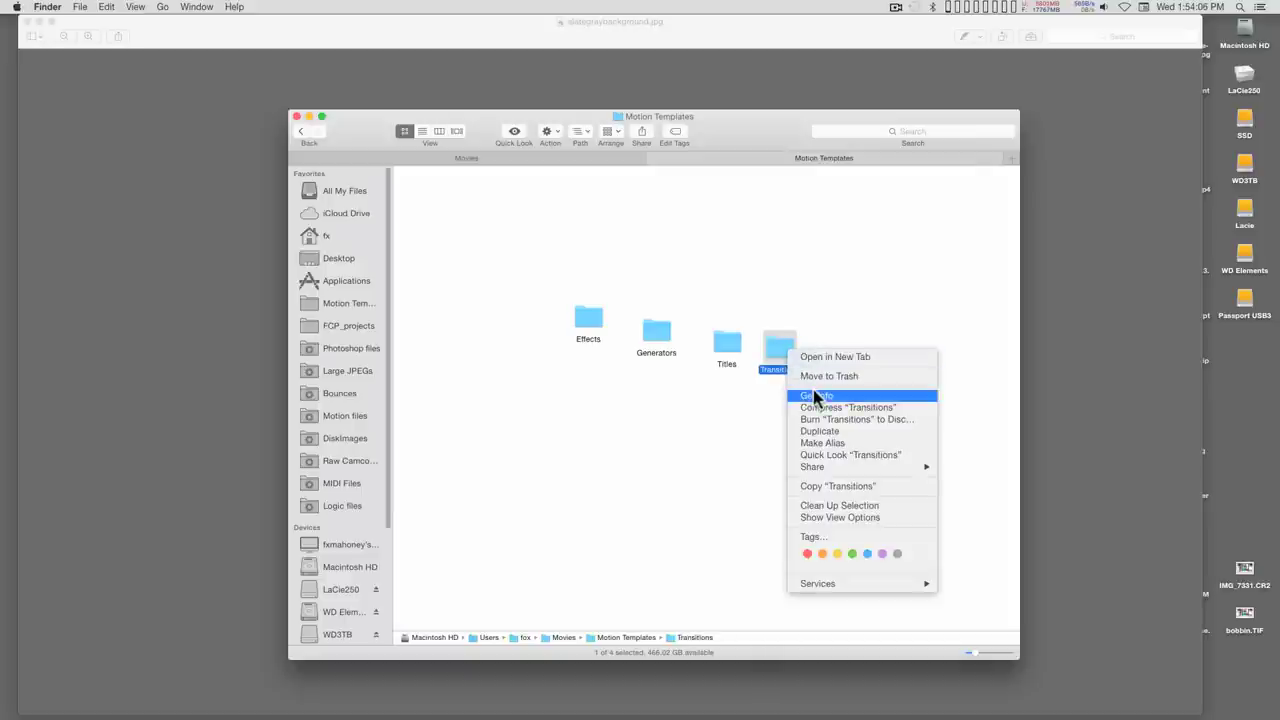
{"action": "left_click", "coordinate": [814, 392]}
{"action": "left_click", "coordinate": [69, 231]}
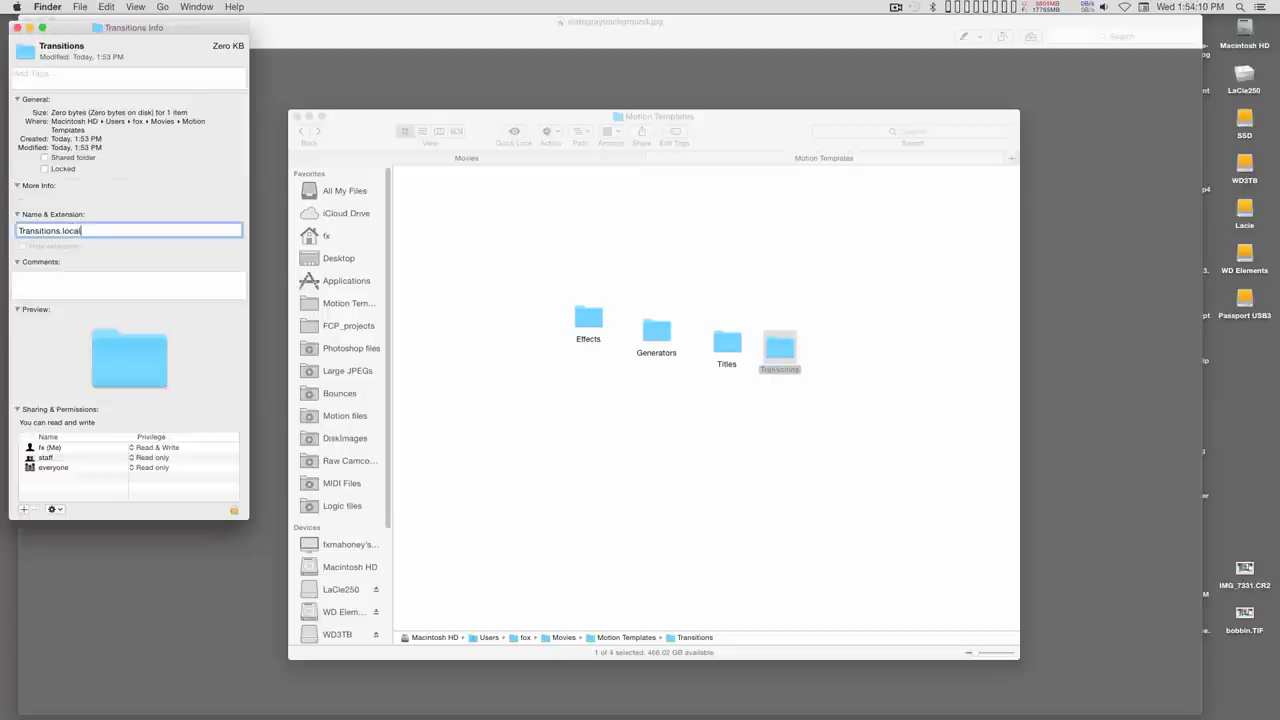
{"action": "type", "text": ".localized"}
{"action": "key", "text": "Return"}
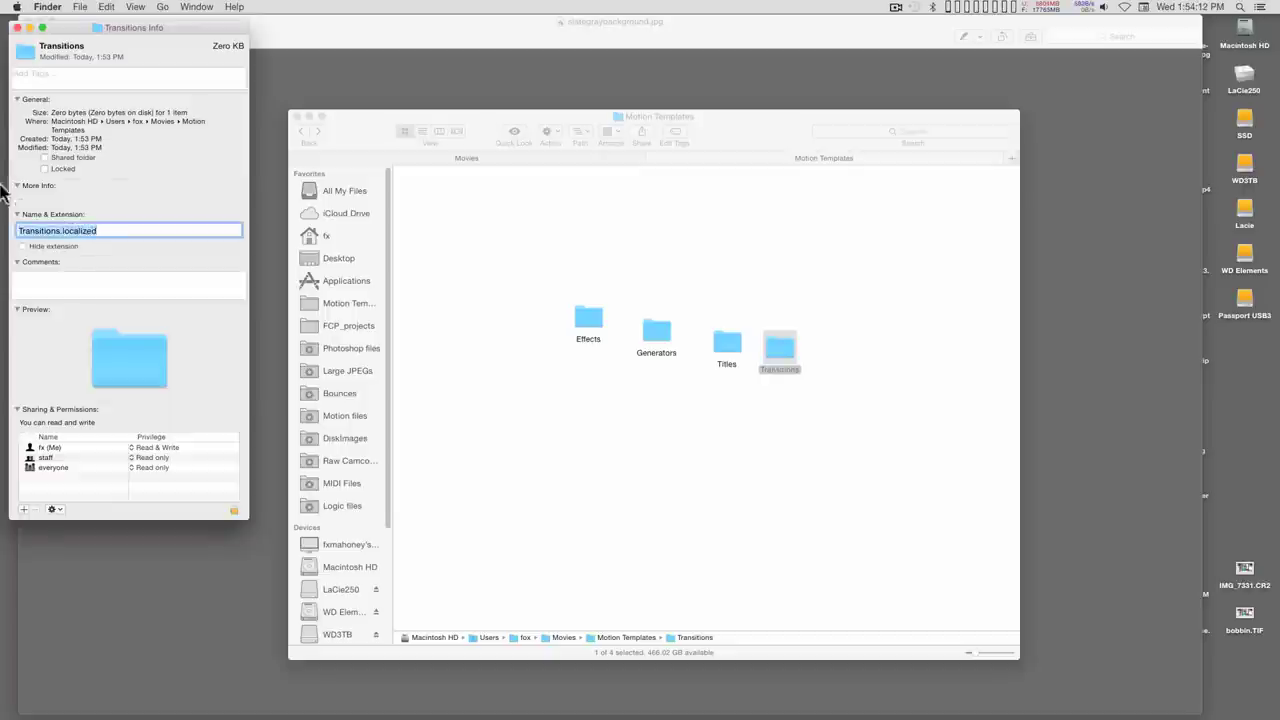
{"action": "left_click", "coordinate": [17, 28]}
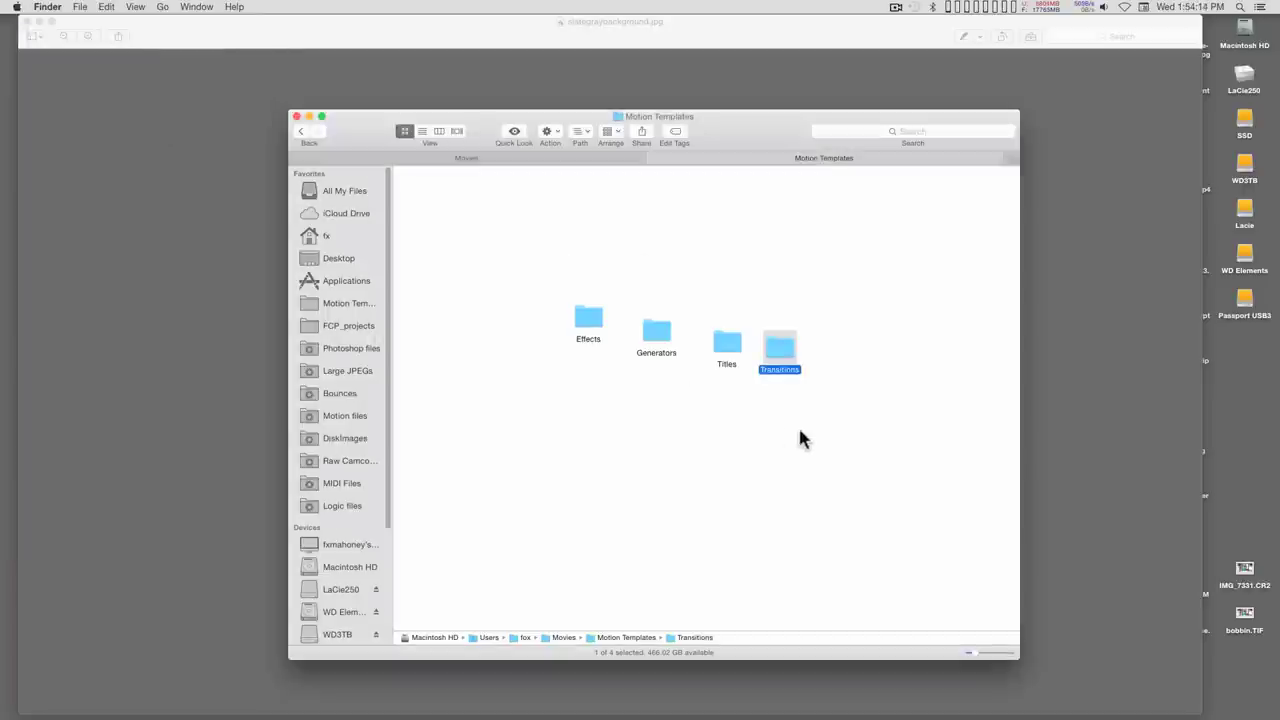
{"action": "left_click", "coordinate": [790, 432]}
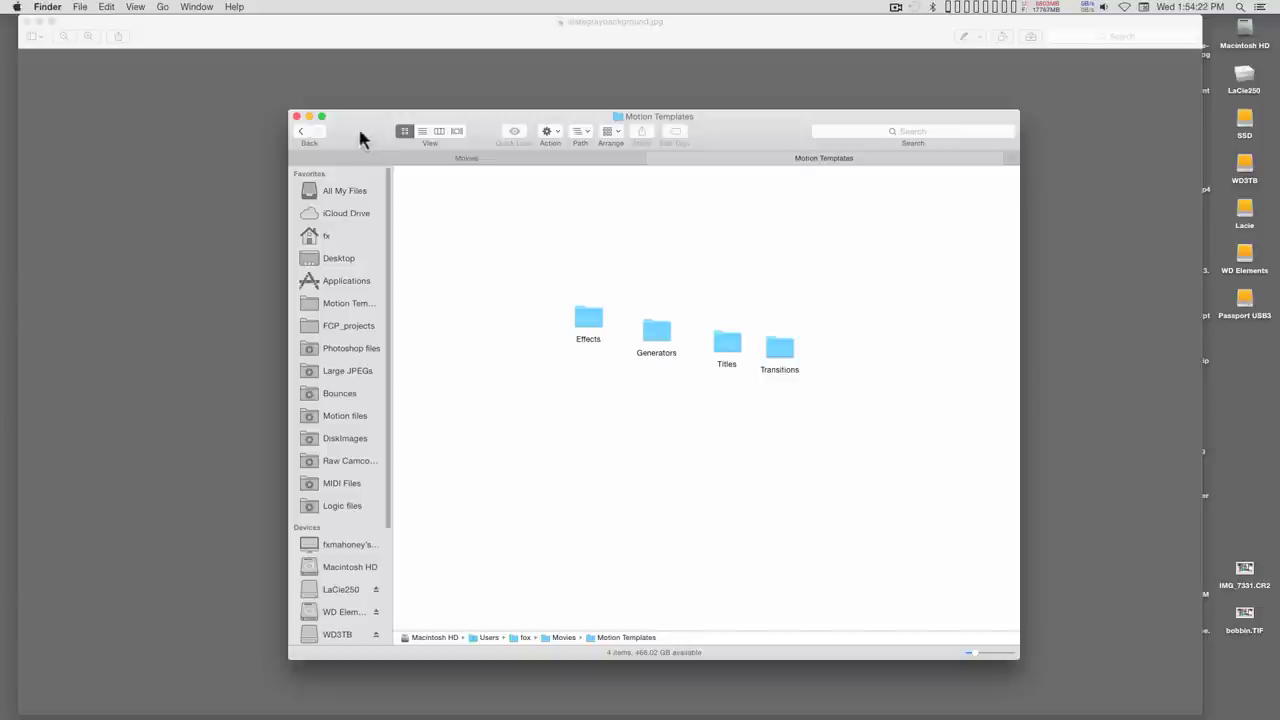
- Open fx's Movies > Motion Templates from Users, then move timecodeClock3.zip lower on the desktop
{"action": "left_click", "coordinate": [298, 133]}
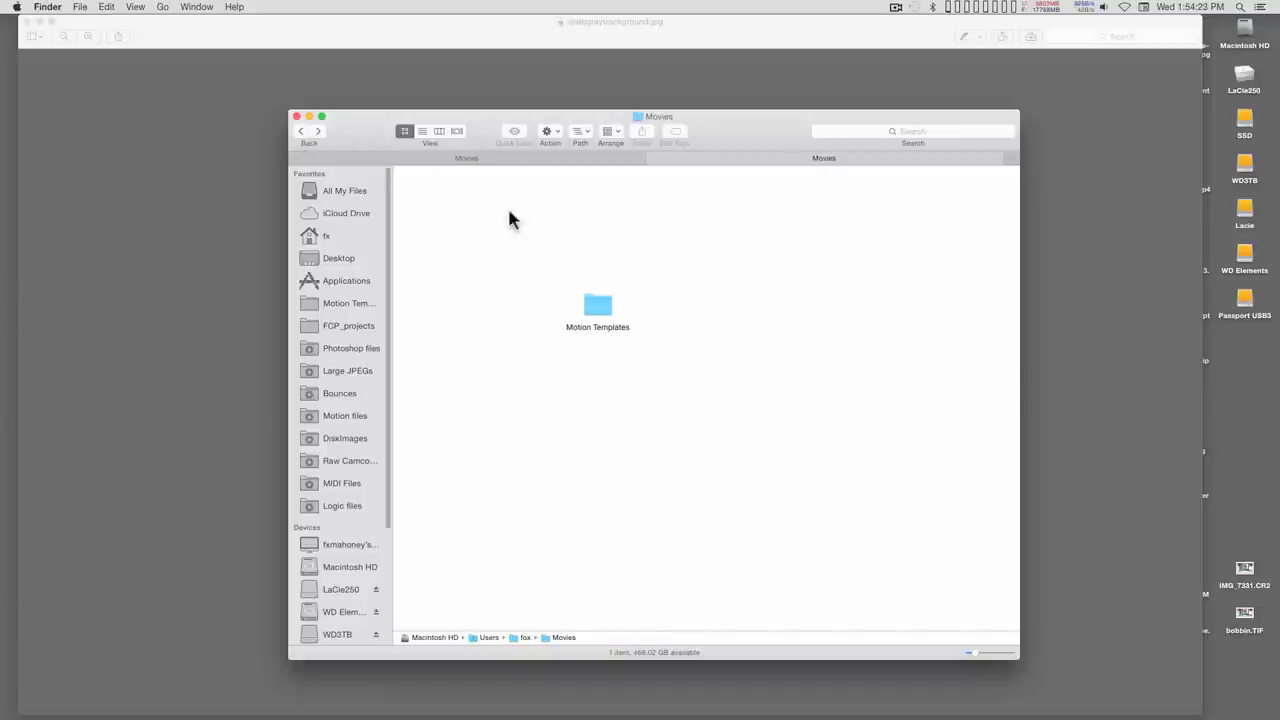
{"action": "left_click", "coordinate": [298, 133]}
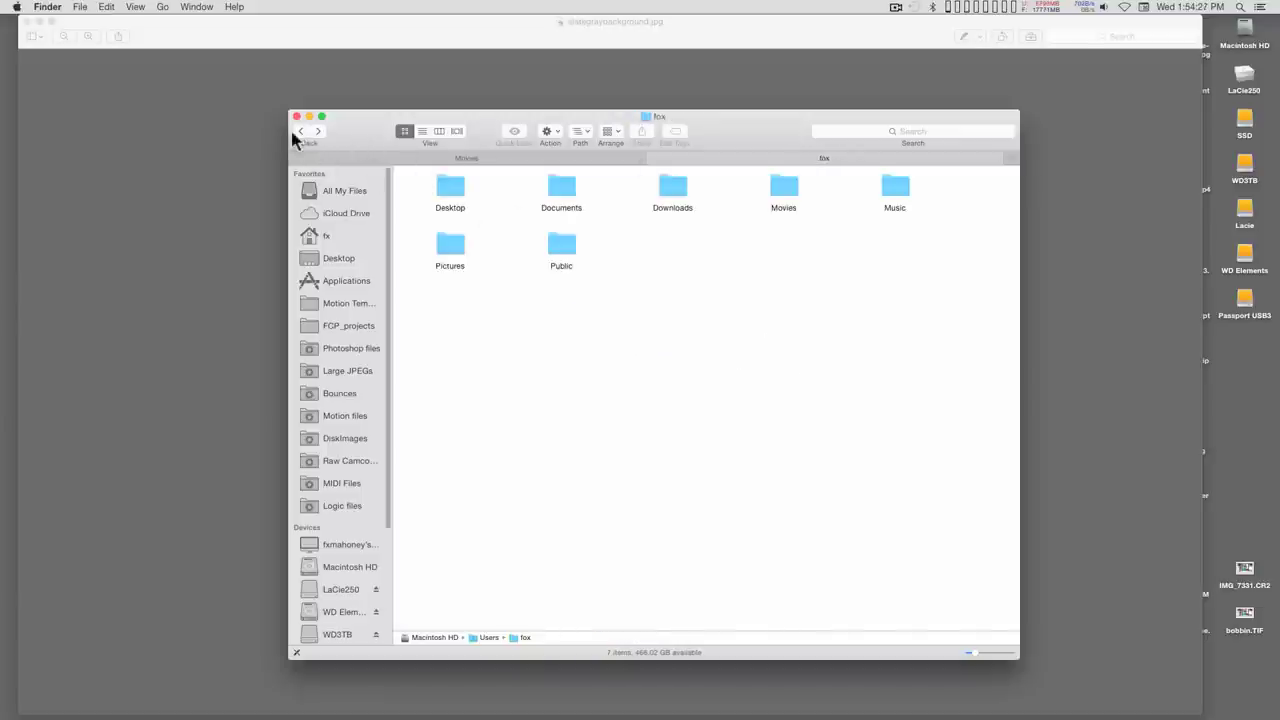
{"action": "left_click", "coordinate": [298, 133]}
{"action": "left_click", "coordinate": [563, 197]}
{"action": "double_click", "coordinate": [563, 197]}
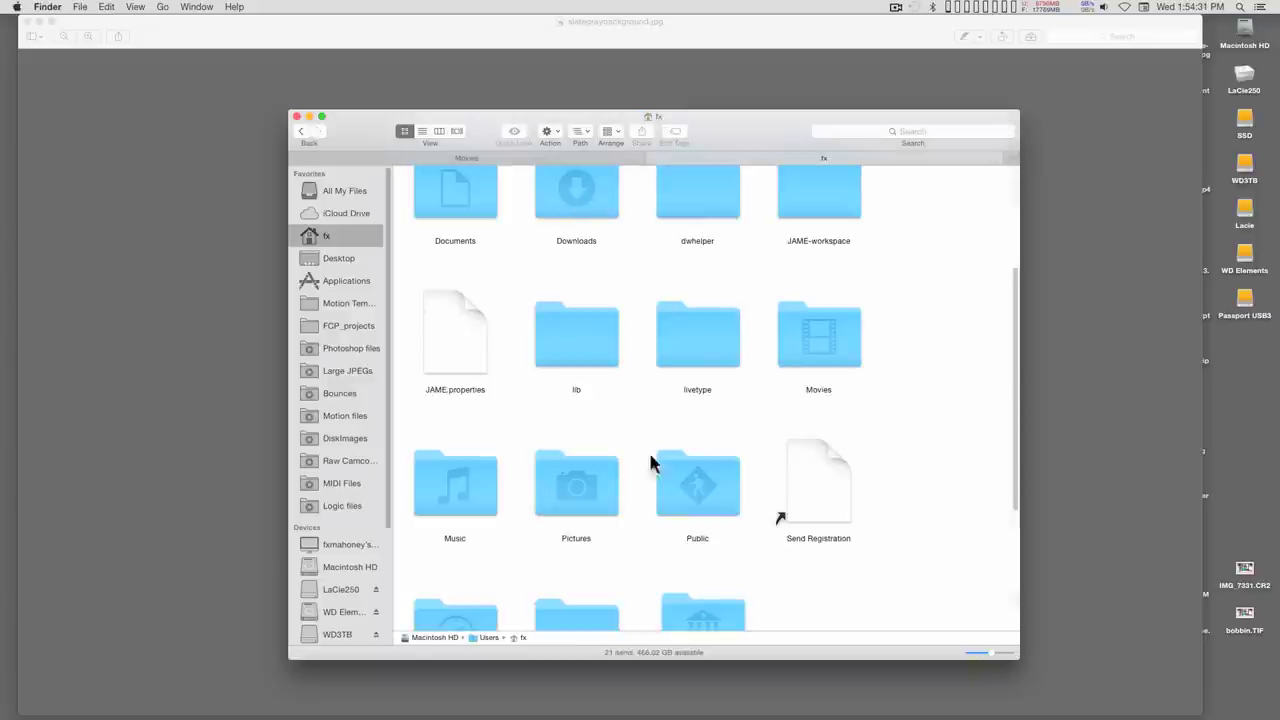
{"action": "double_click", "coordinate": [813, 362]}
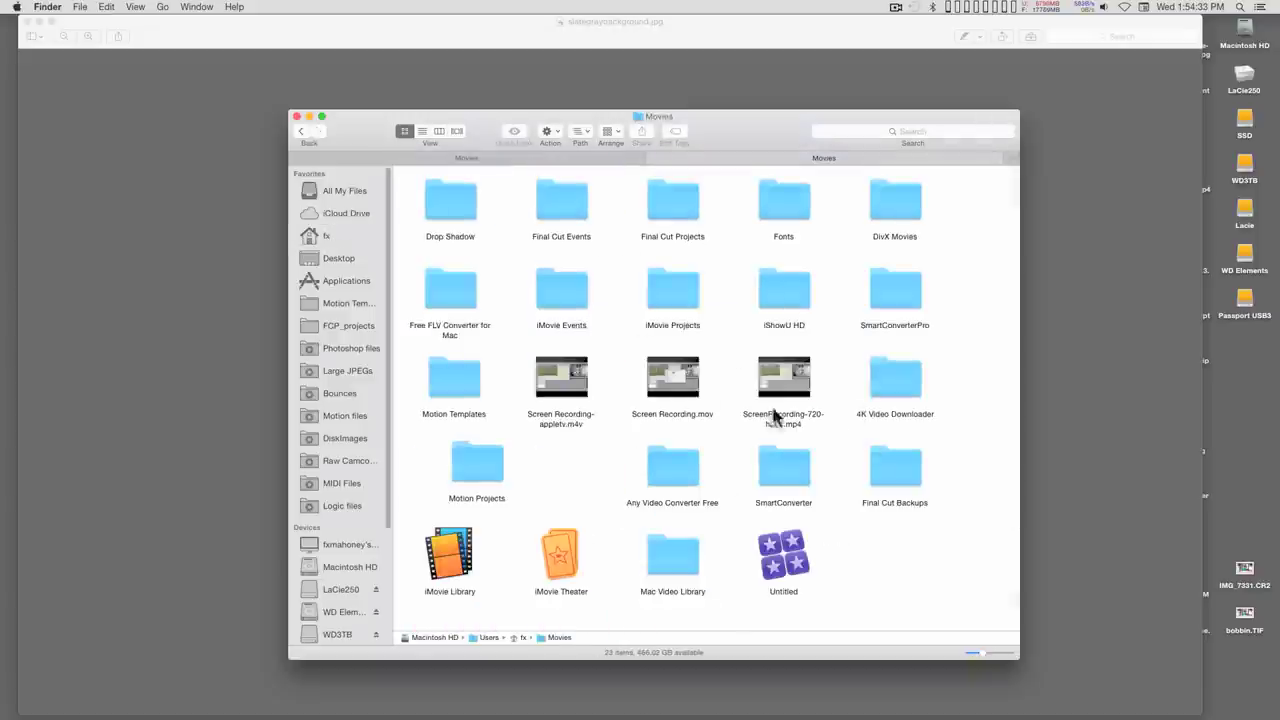
{"action": "double_click", "coordinate": [458, 377]}
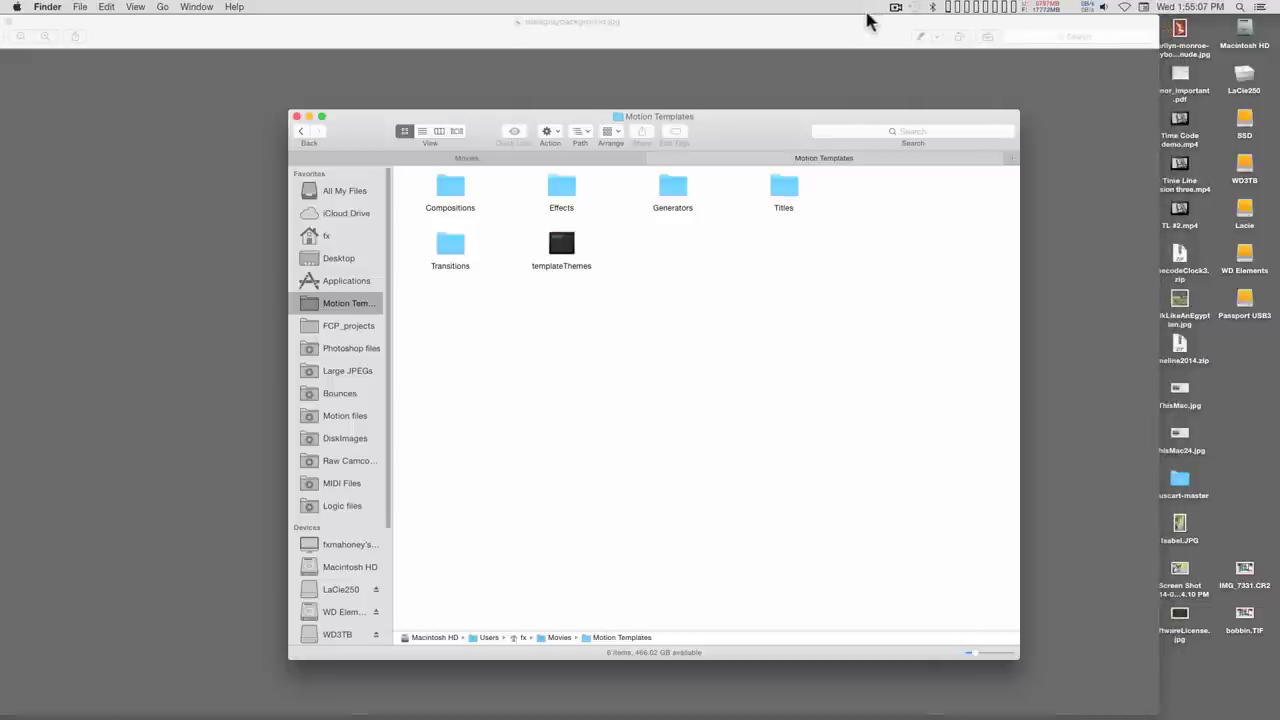
{"action": "left_click_drag", "start_coordinate": [1182, 262], "coordinate": [1246, 372]}
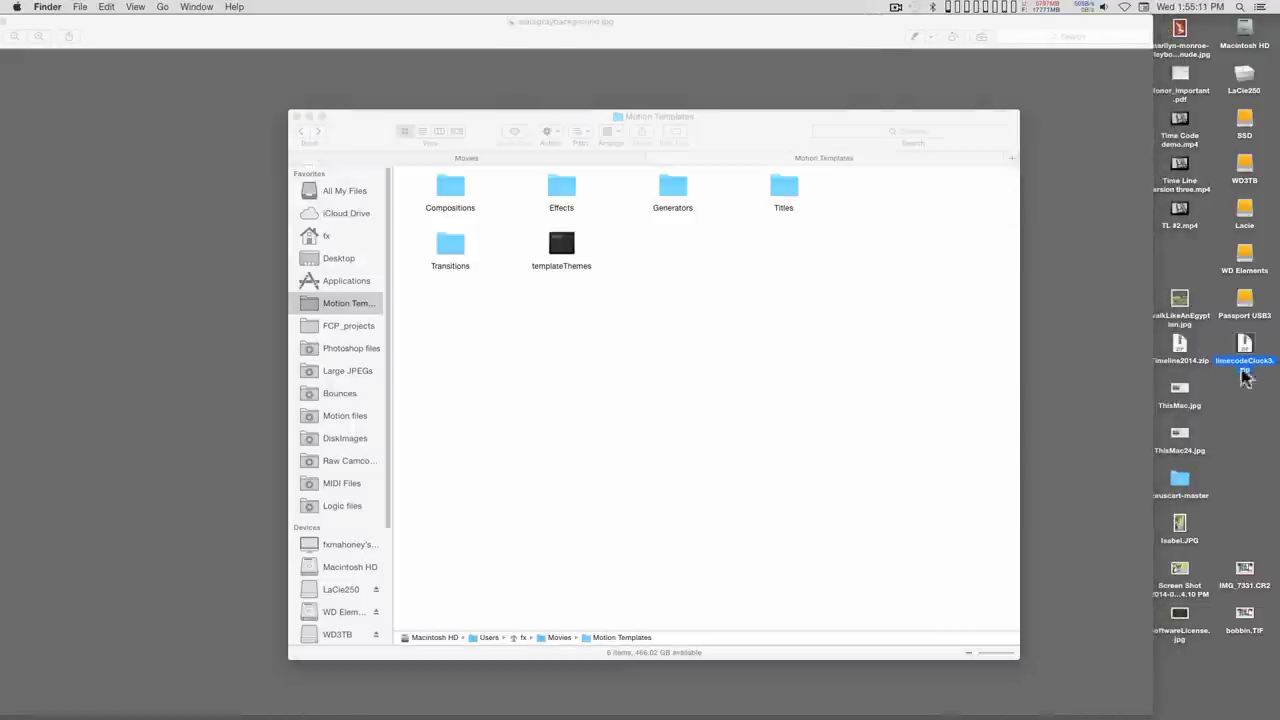
- Unzip timecodeClock3.zip on the desktop and open the extracted timecodeClock3 folder
{"action": "left_click", "coordinate": [587, 27]}
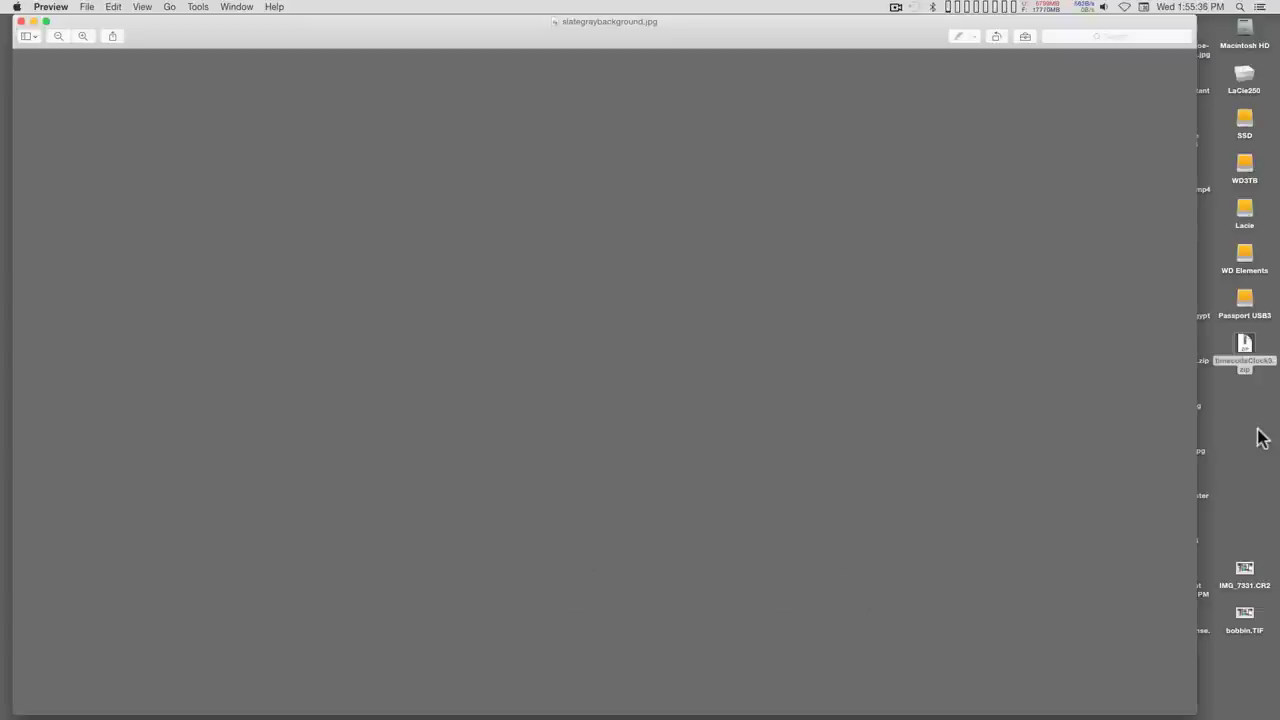
{"action": "left_click", "coordinate": [1244, 343]}
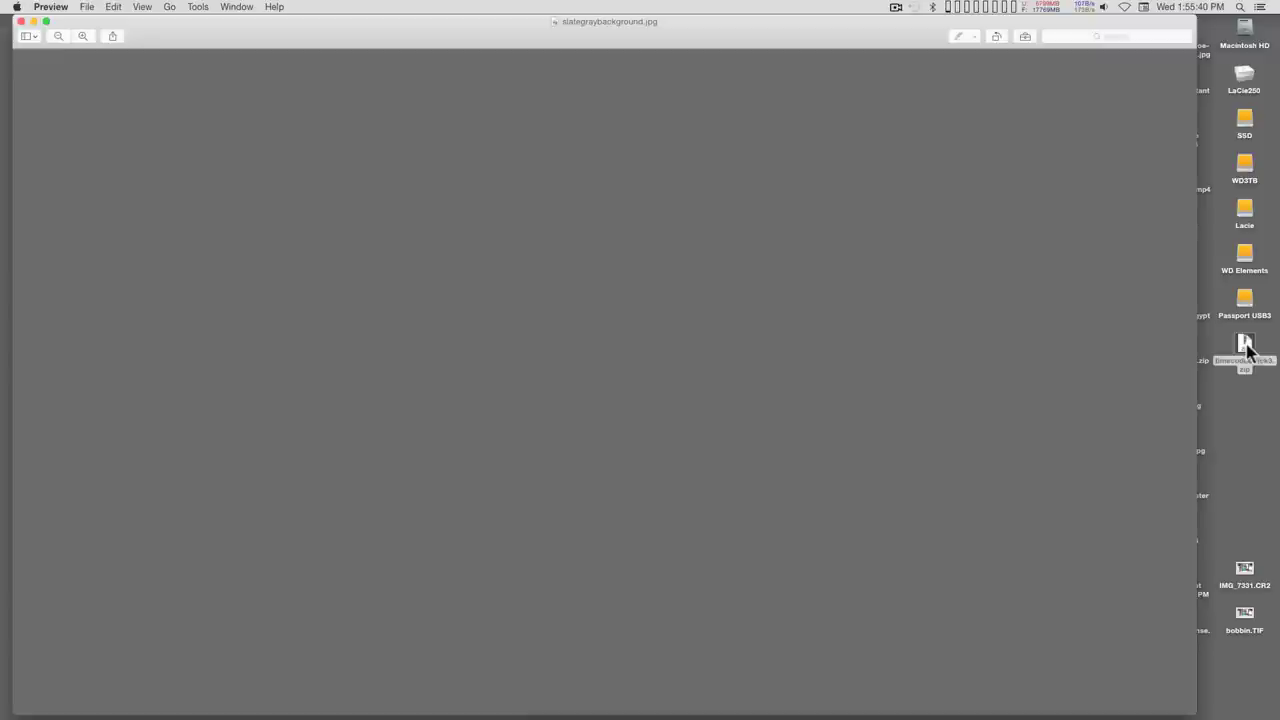
{"action": "double_click", "coordinate": [1245, 345]}
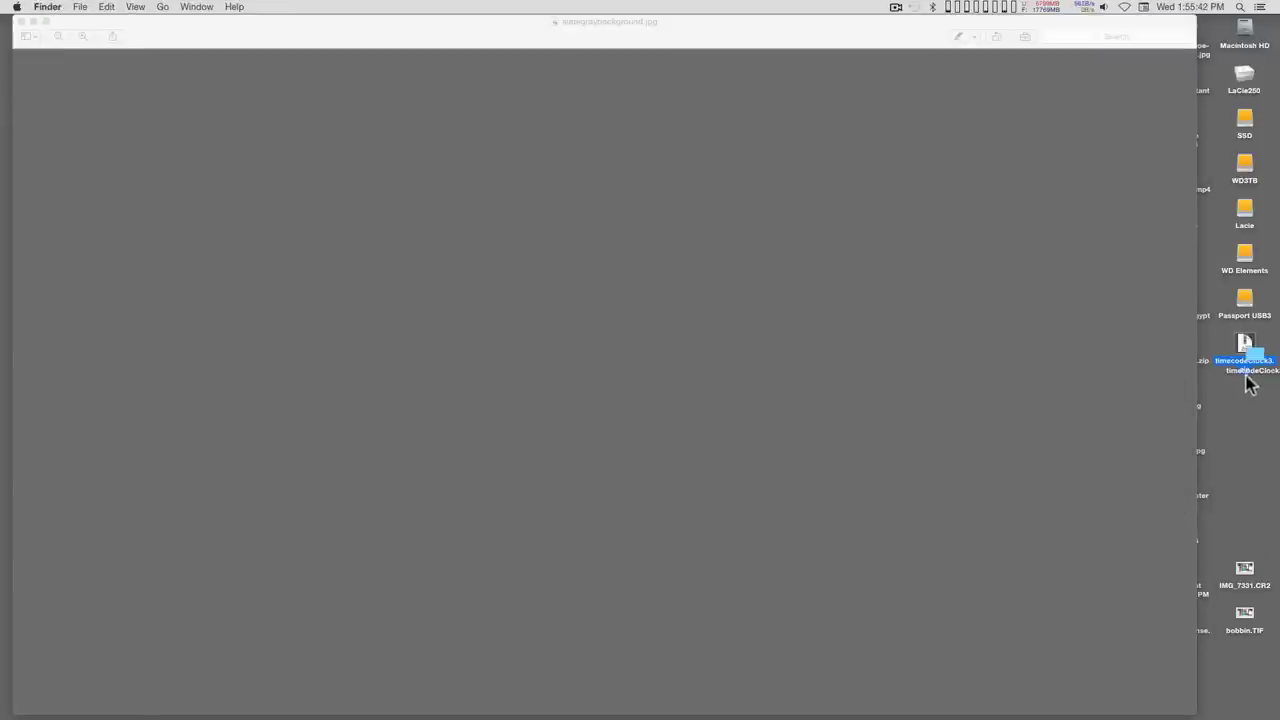
{"action": "left_click_drag", "start_coordinate": [1255, 365], "coordinate": [1245, 395]}
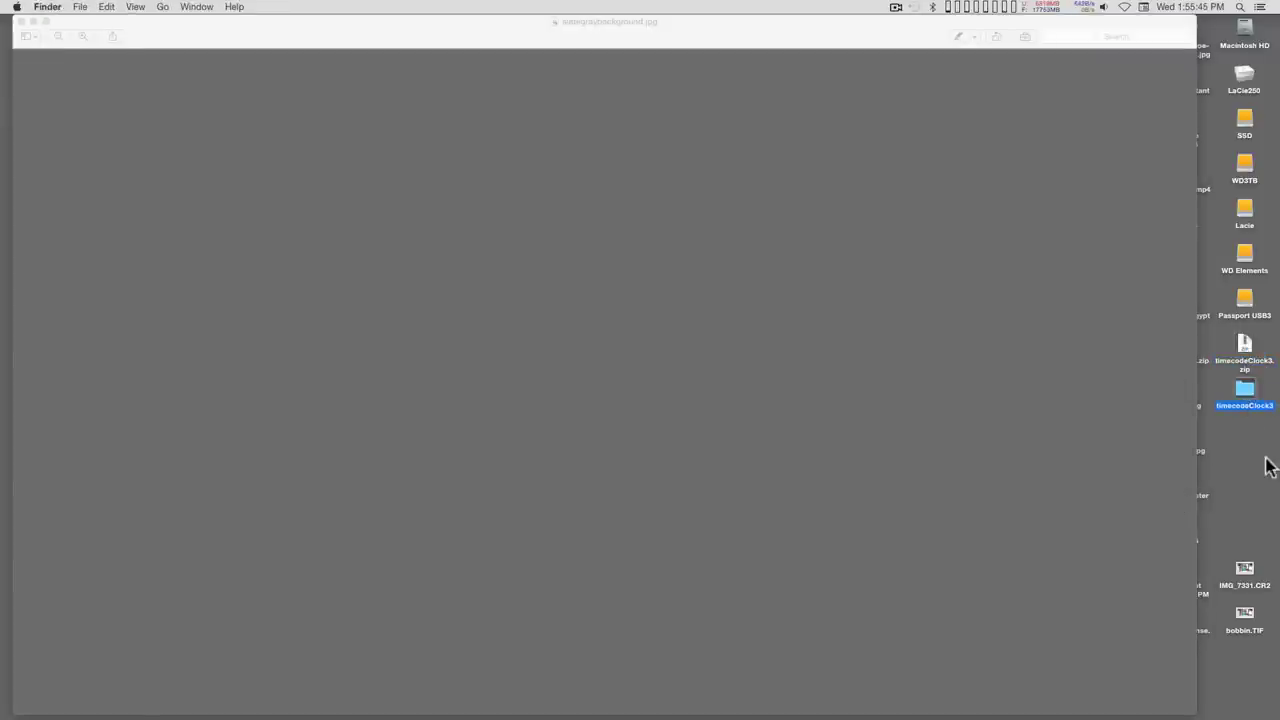
{"action": "double_click", "coordinate": [1245, 395]}
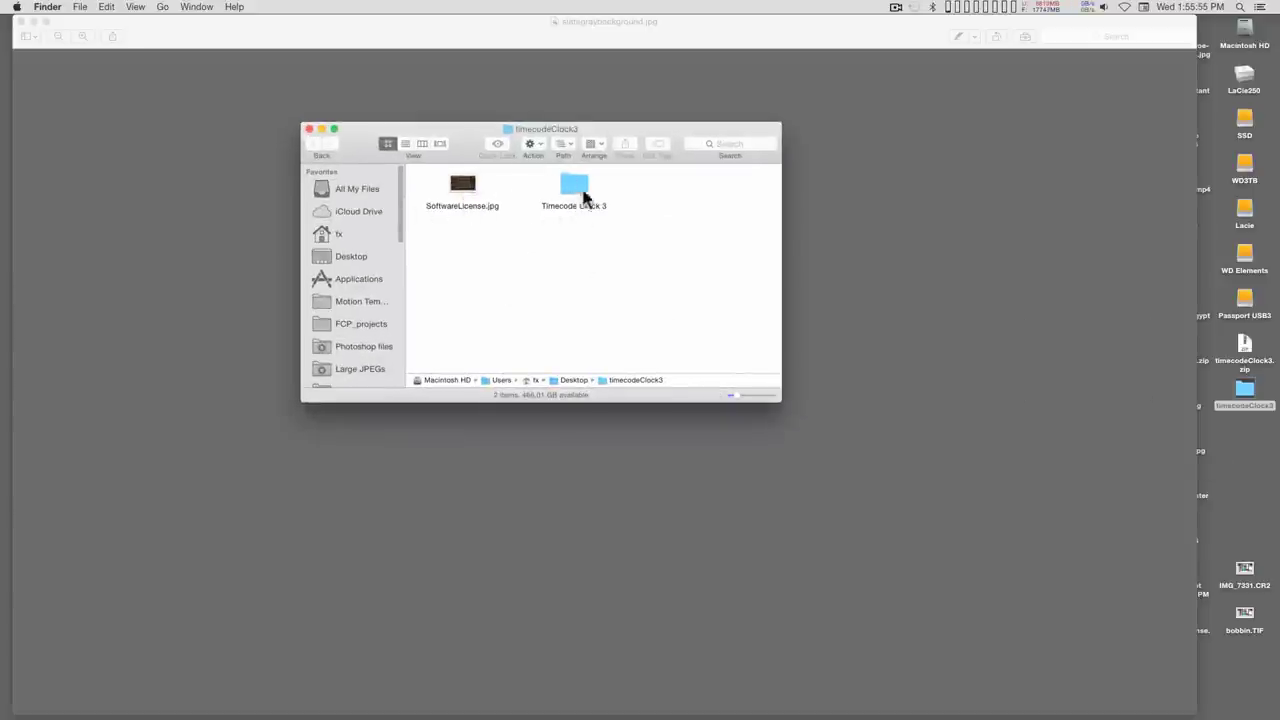
- Open the Timecode Clock 3 folder, then go back to timecodeClock3 and select it
{"action": "double_click", "coordinate": [574, 190]}
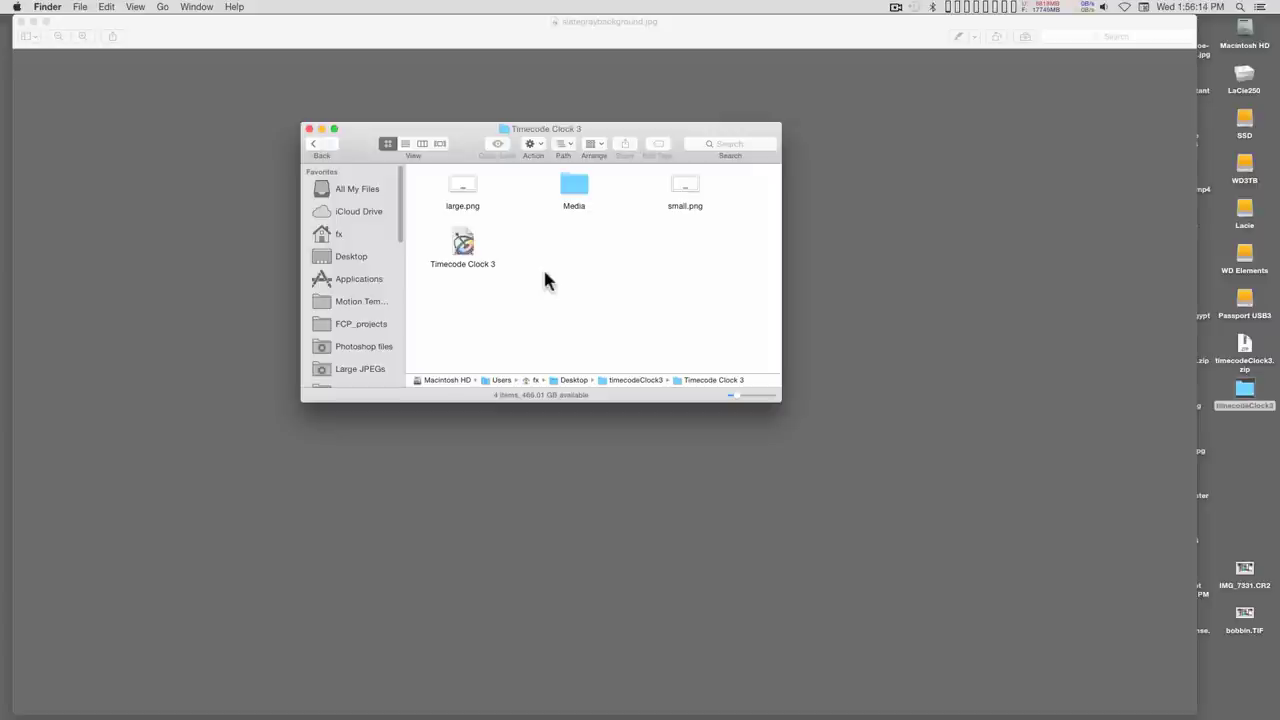
{"action": "left_click", "coordinate": [314, 143]}
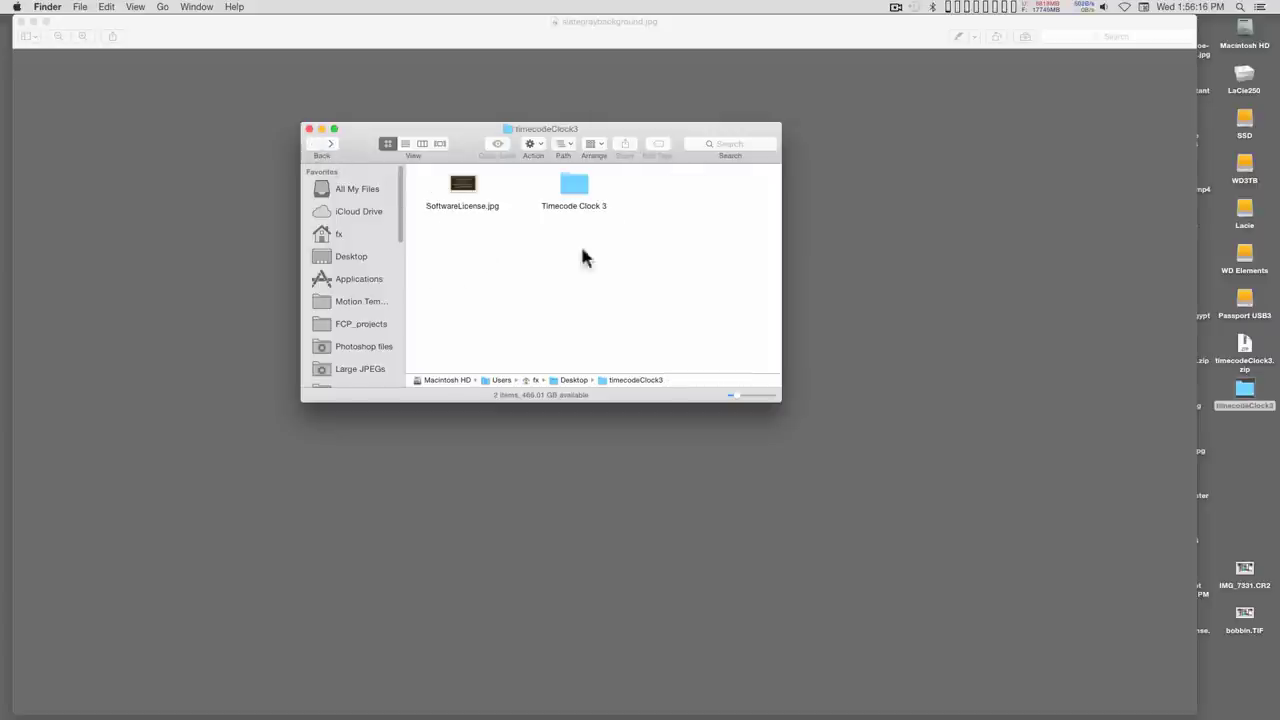
{"action": "left_click", "coordinate": [588, 184]}
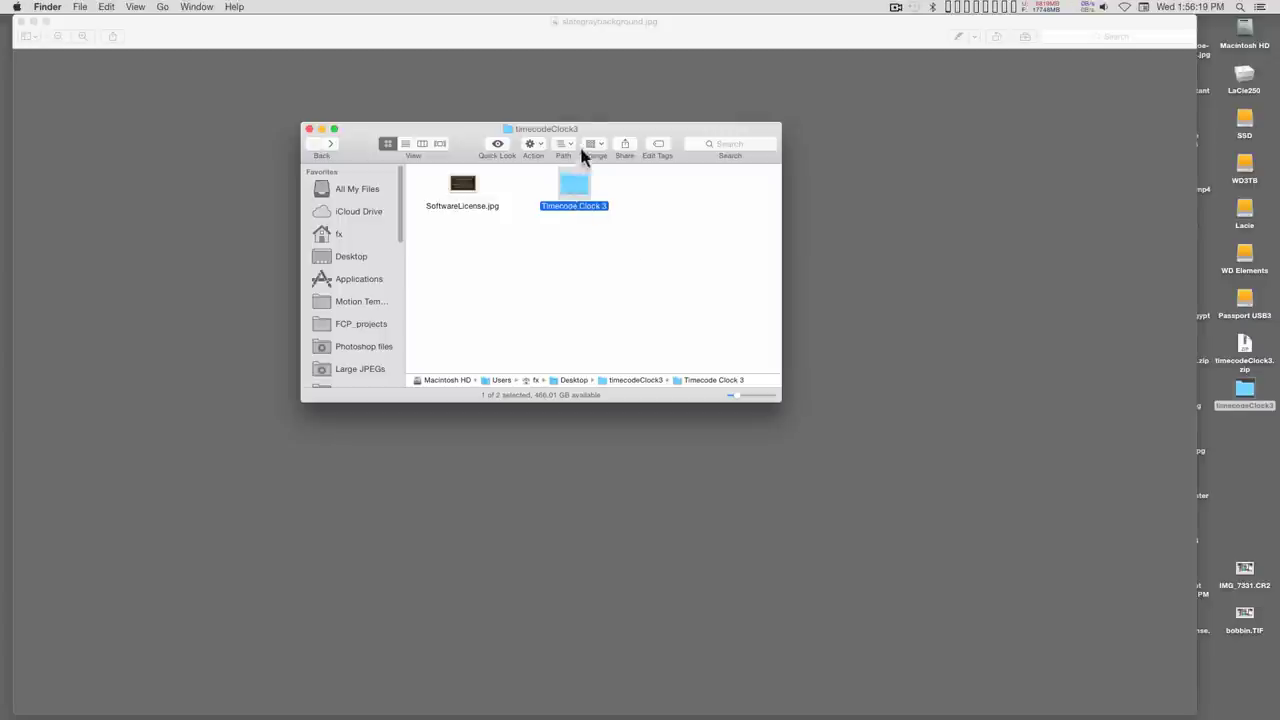
- Move the timecodeClock3 window to the right, minimise it and restore it from the Dock
{"action": "left_click_drag", "start_coordinate": [586, 128], "coordinate": [1138, 222]}
{"action": "key", "text": "super+m"}
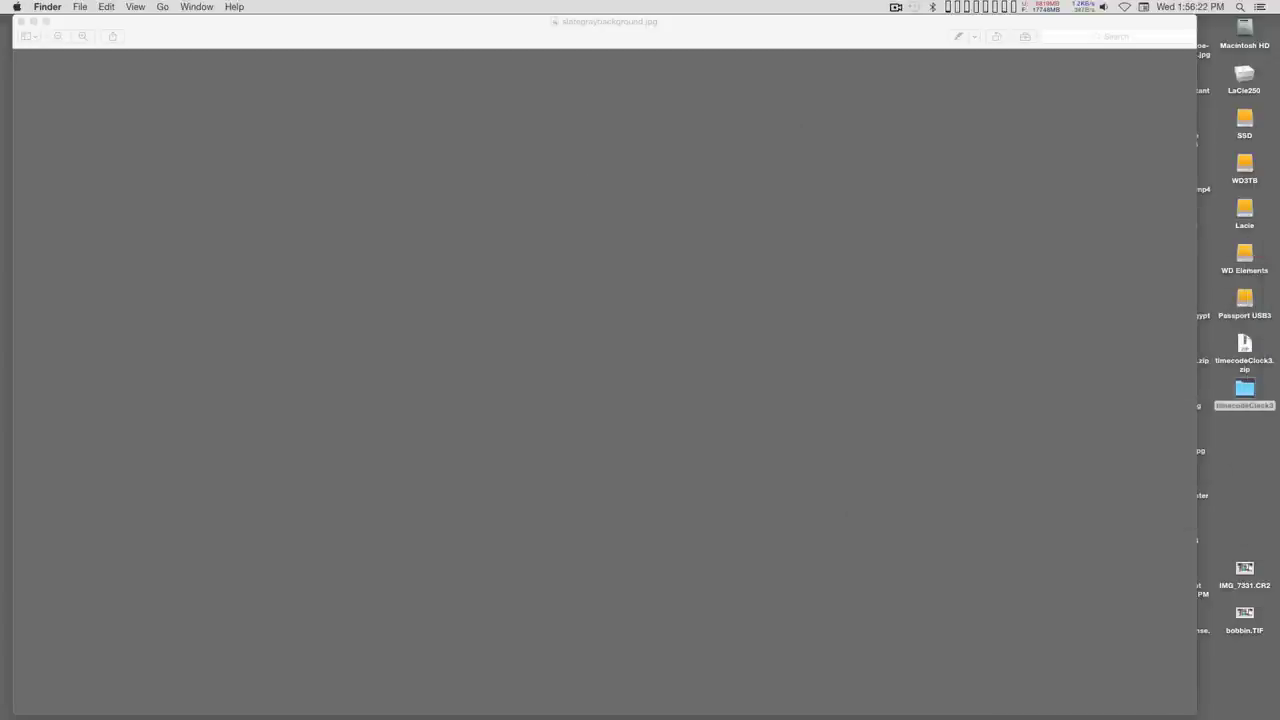
{"action": "left_click", "coordinate": [1275, 300]}
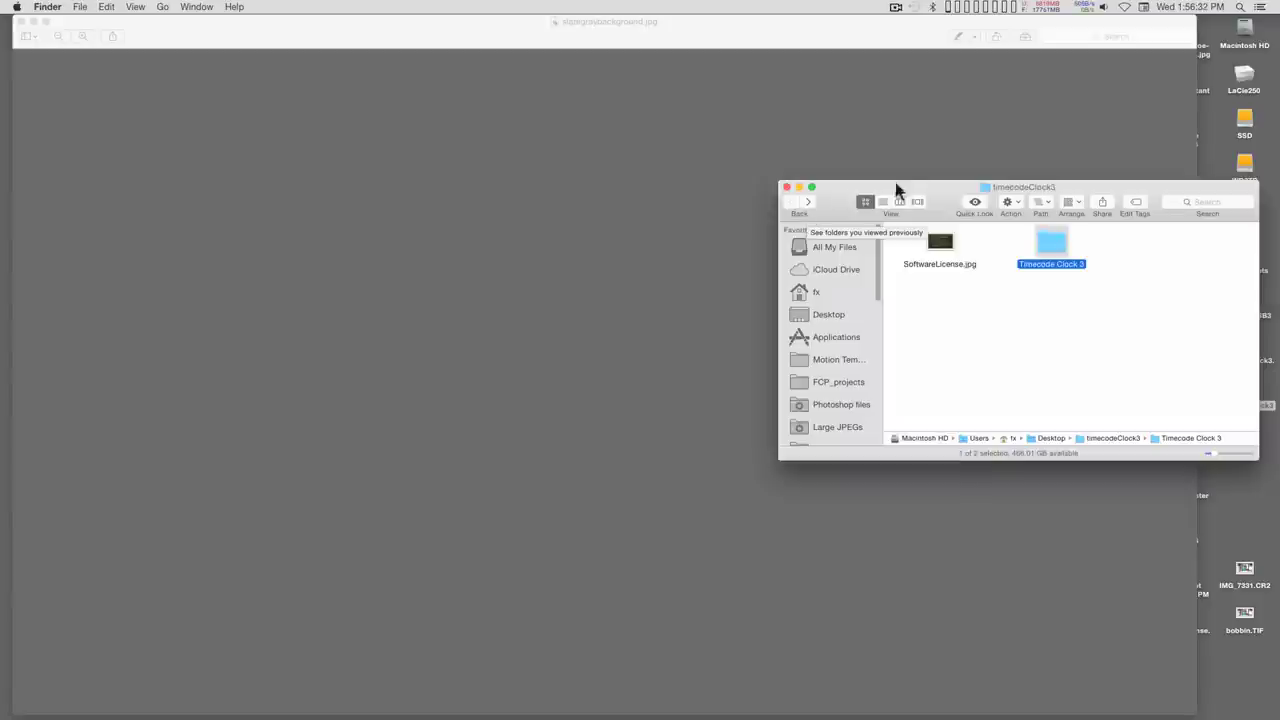
- Check in Get Info that the Timecode Clock 3 file has the .motn extension, then go back to timecodeClock3
{"action": "double_click", "coordinate": [1053, 253]}
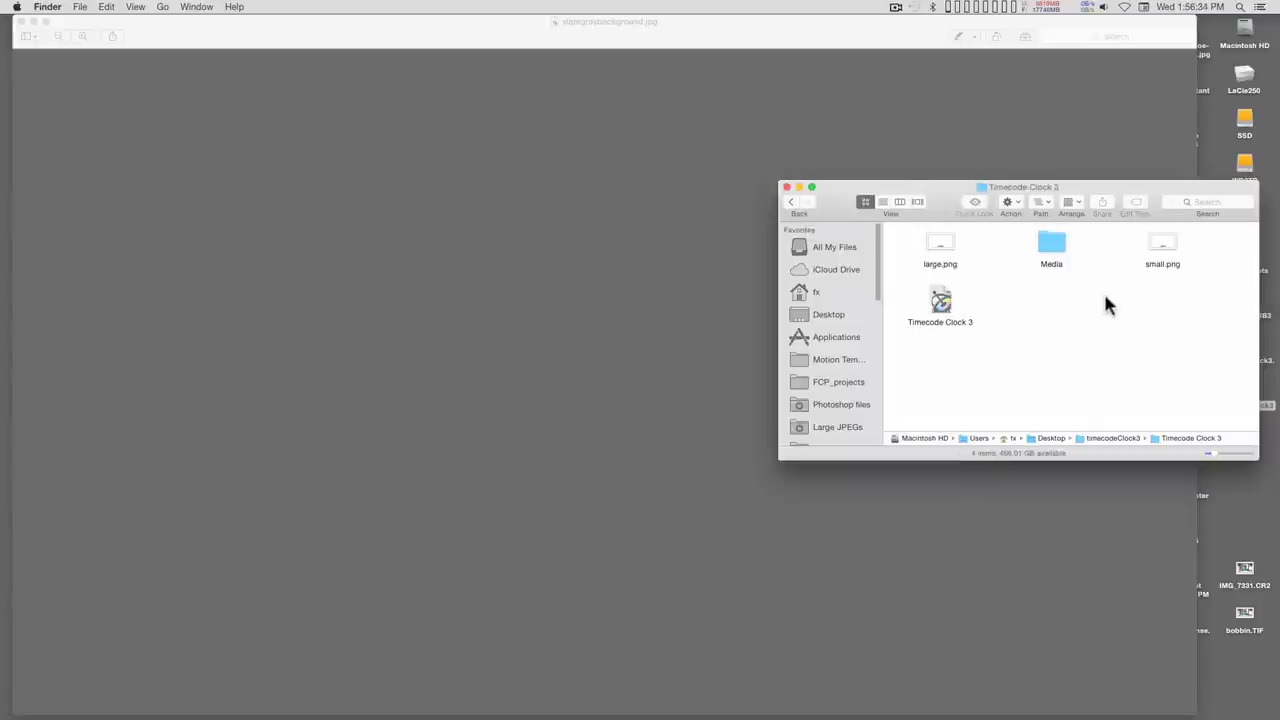
{"action": "right_click", "coordinate": [943, 304]}
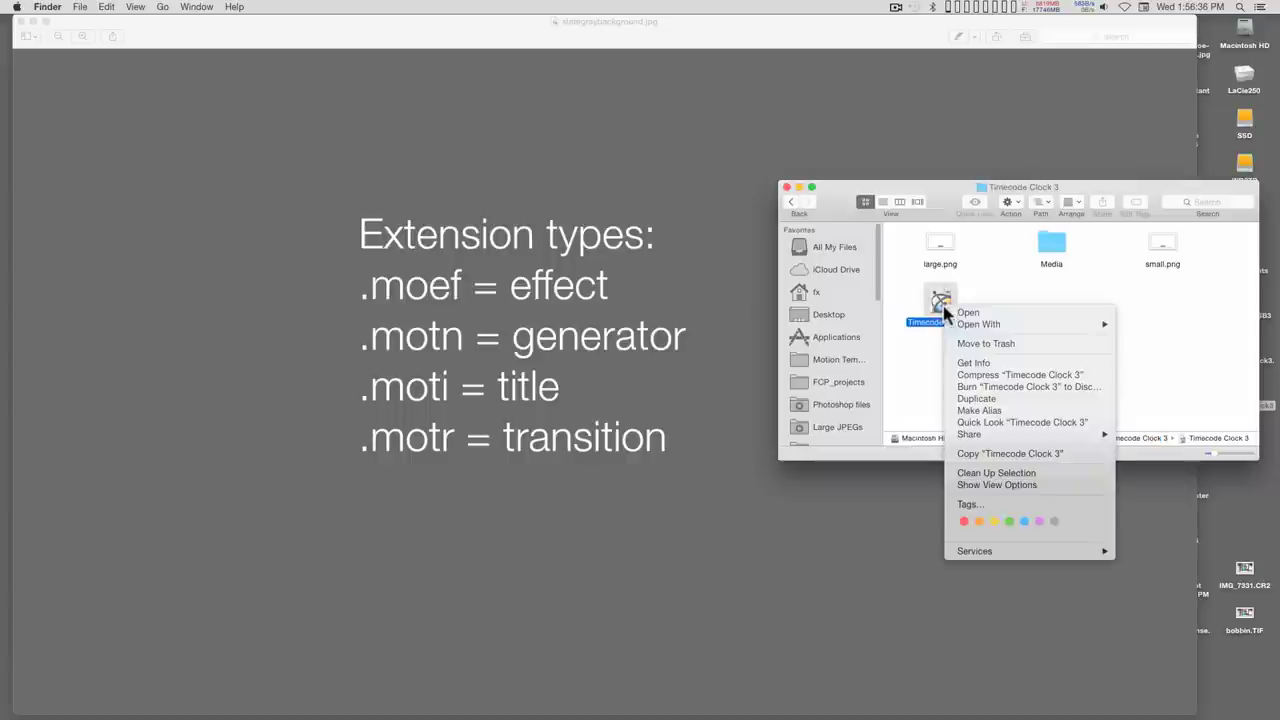
{"action": "left_click", "coordinate": [966, 363]}
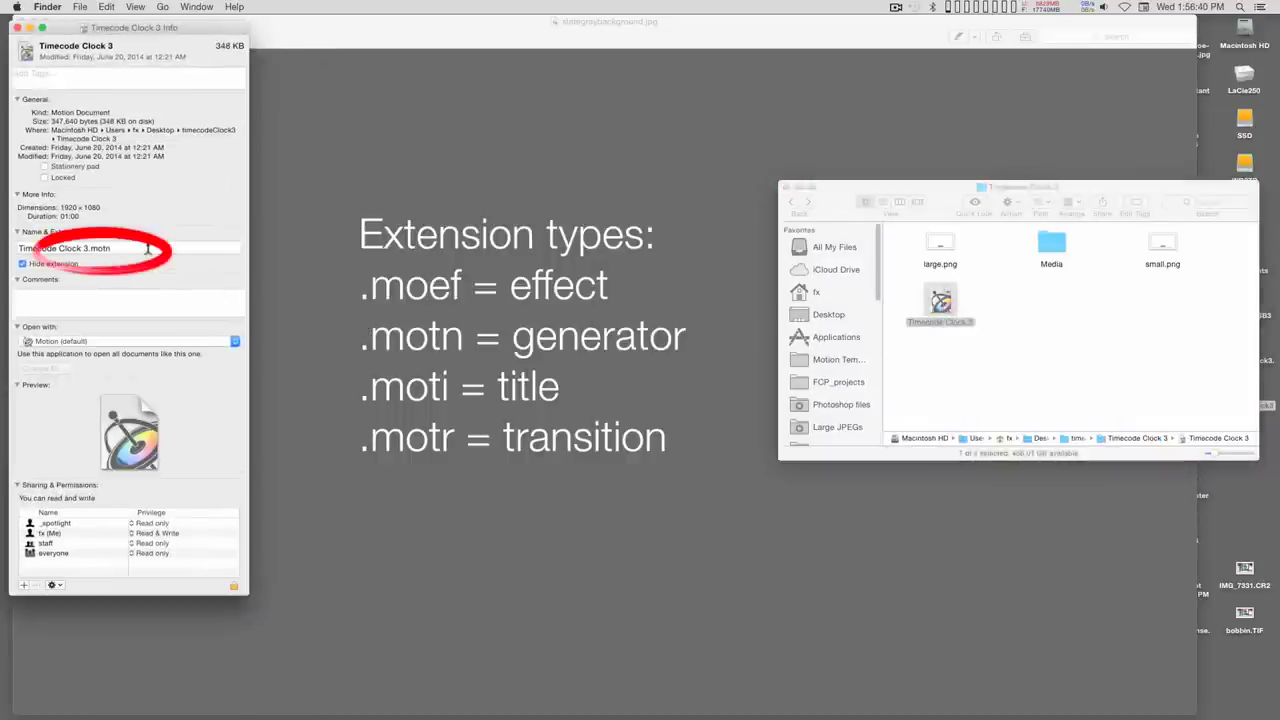
{"action": "left_click", "coordinate": [17, 27]}
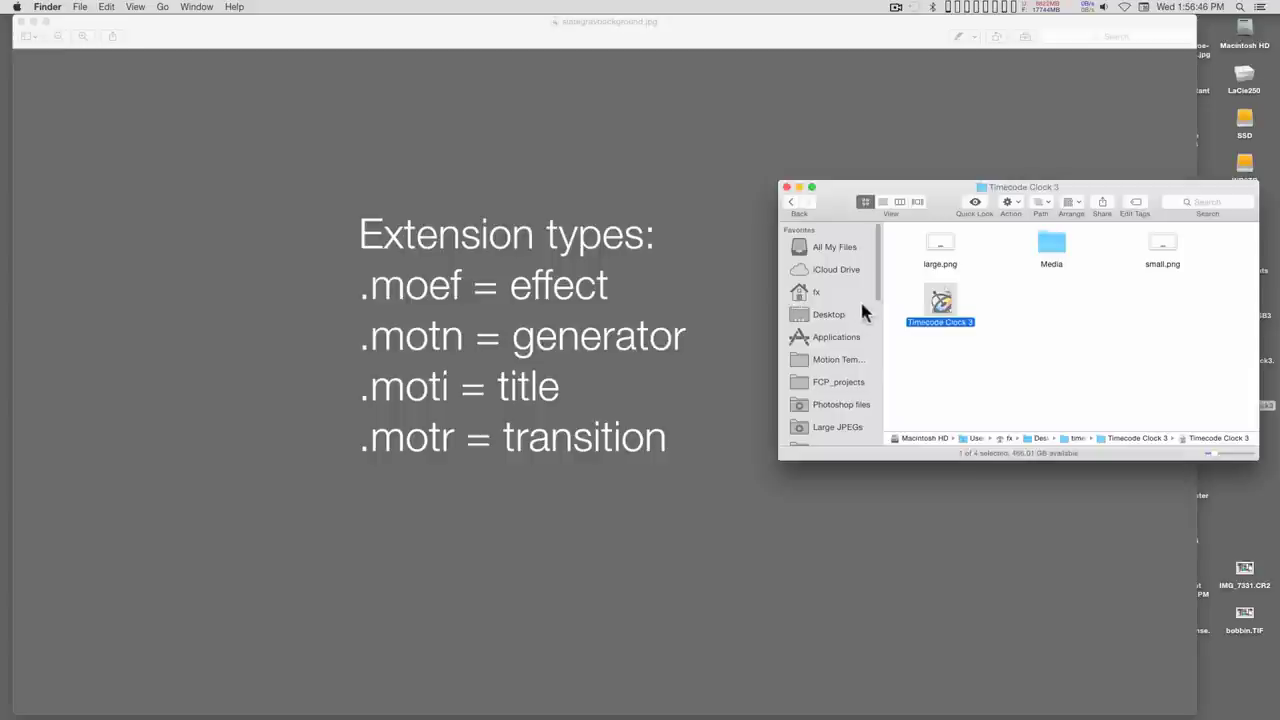
{"action": "left_click", "coordinate": [990, 371]}
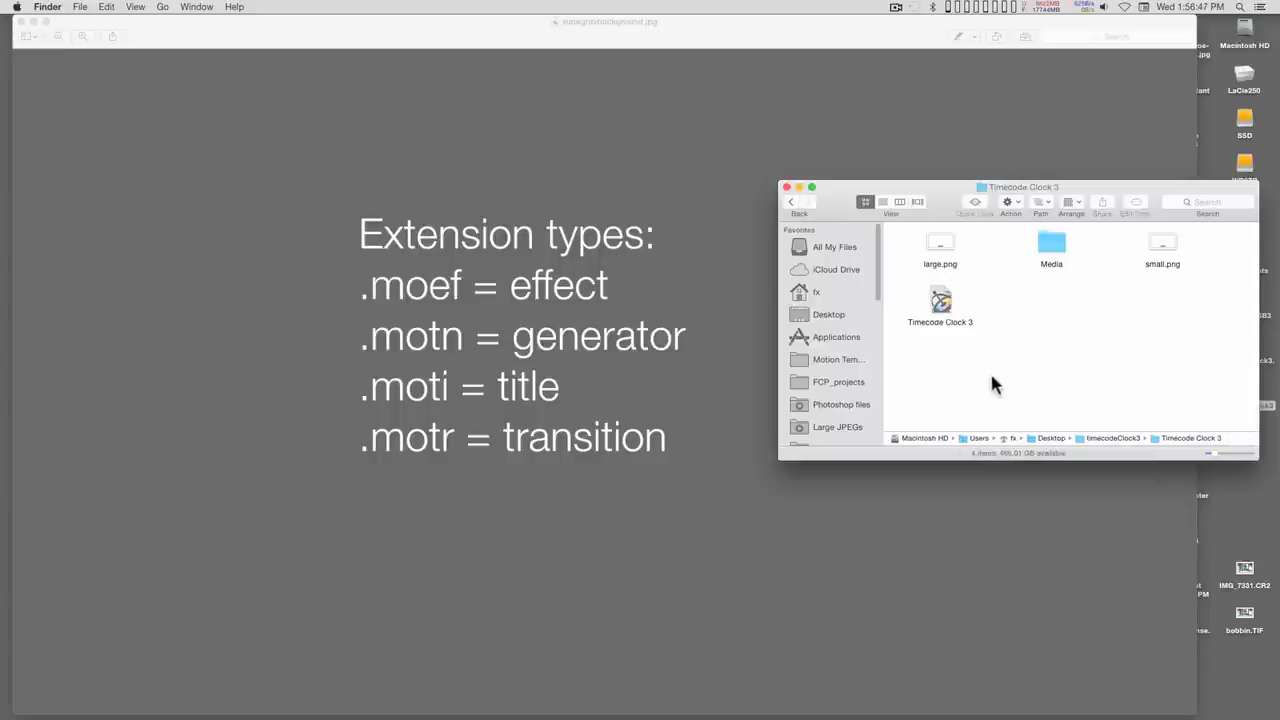
{"action": "left_click", "coordinate": [793, 203]}
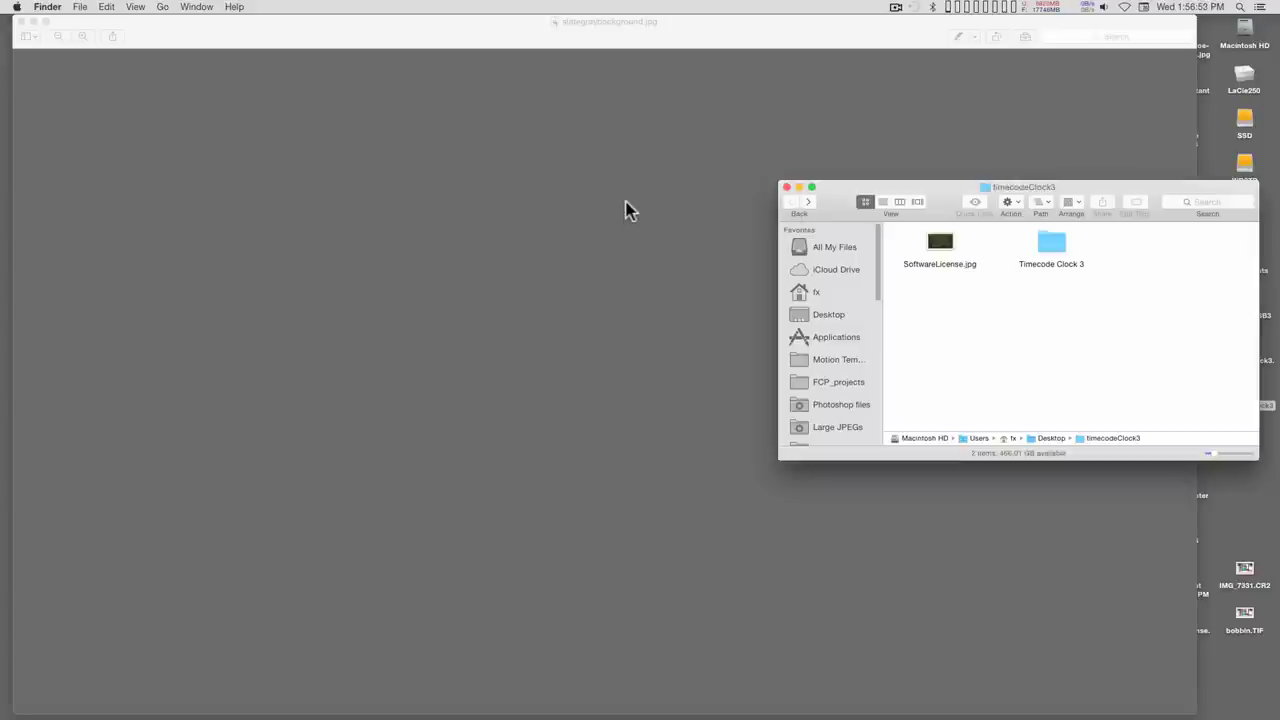
- Bring the Motion Templates window forward, move it left, and open its Generators folder
{"action": "left_click", "coordinate": [191, 8]}
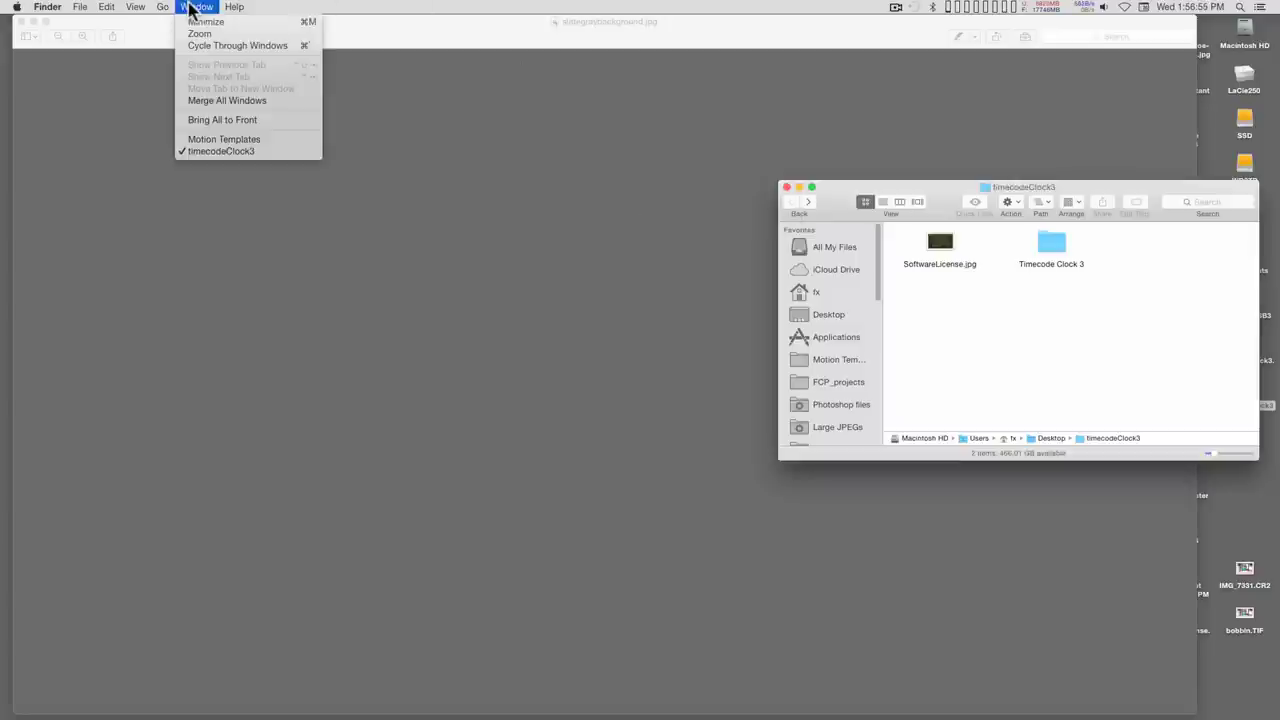
{"action": "left_click", "coordinate": [222, 139]}
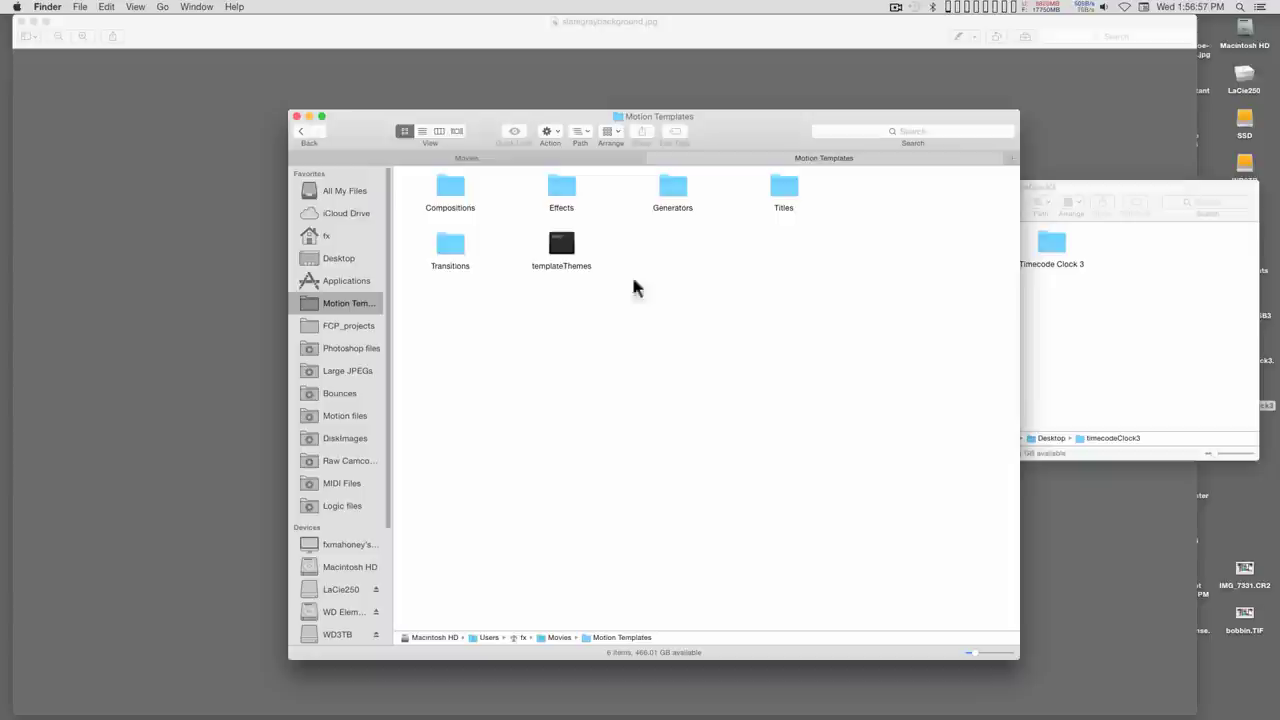
{"action": "left_click_drag", "start_coordinate": [760, 137], "coordinate": [526, 109]}
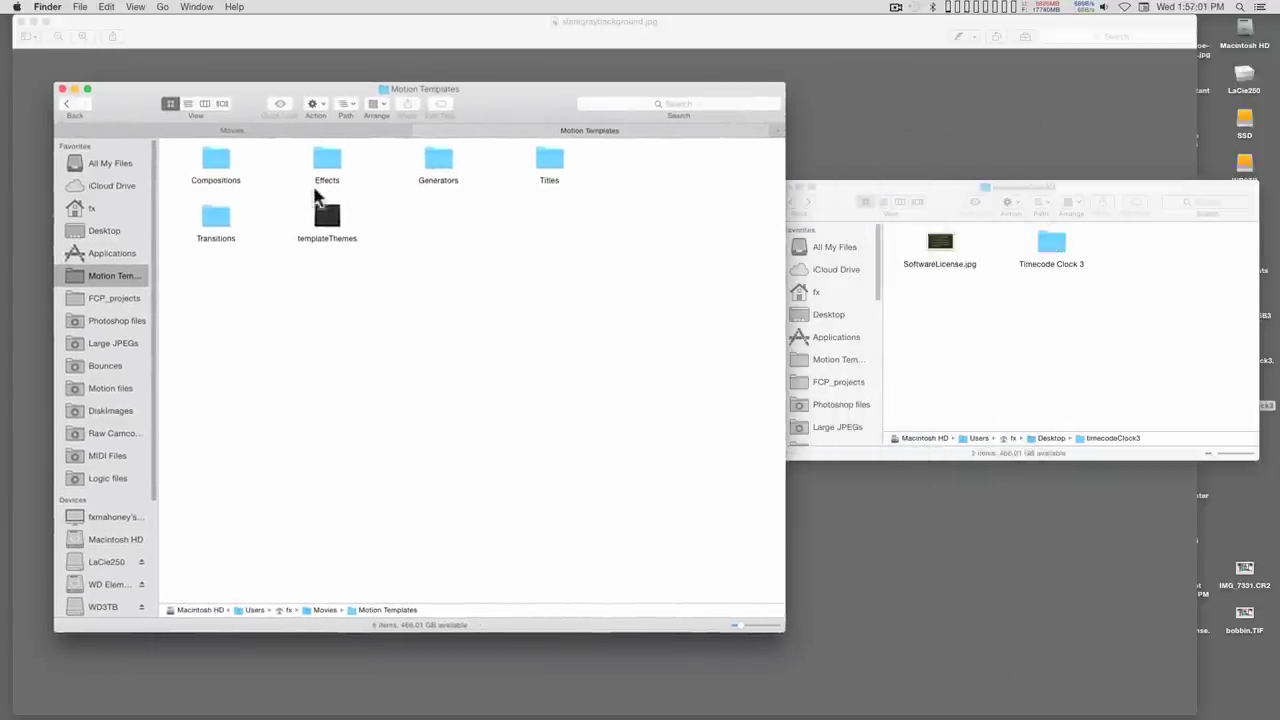
{"action": "double_click", "coordinate": [438, 162]}
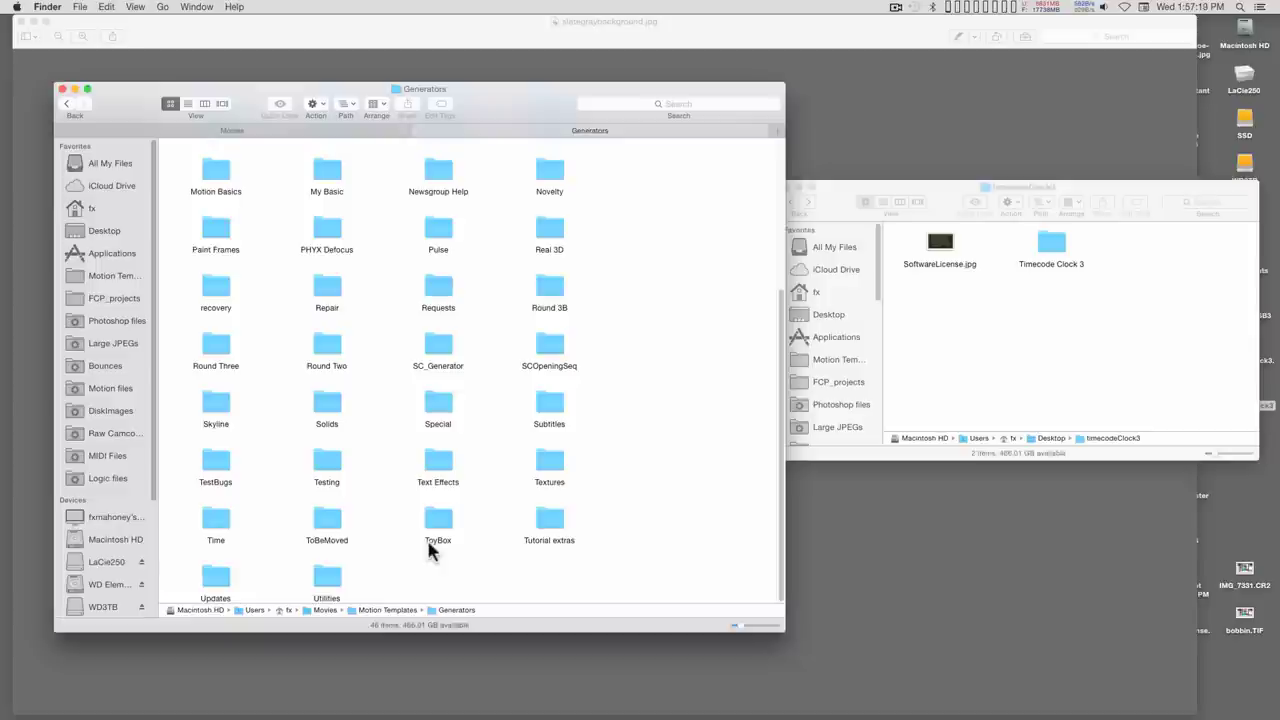
{"action": "right_click", "coordinate": [432, 577]}
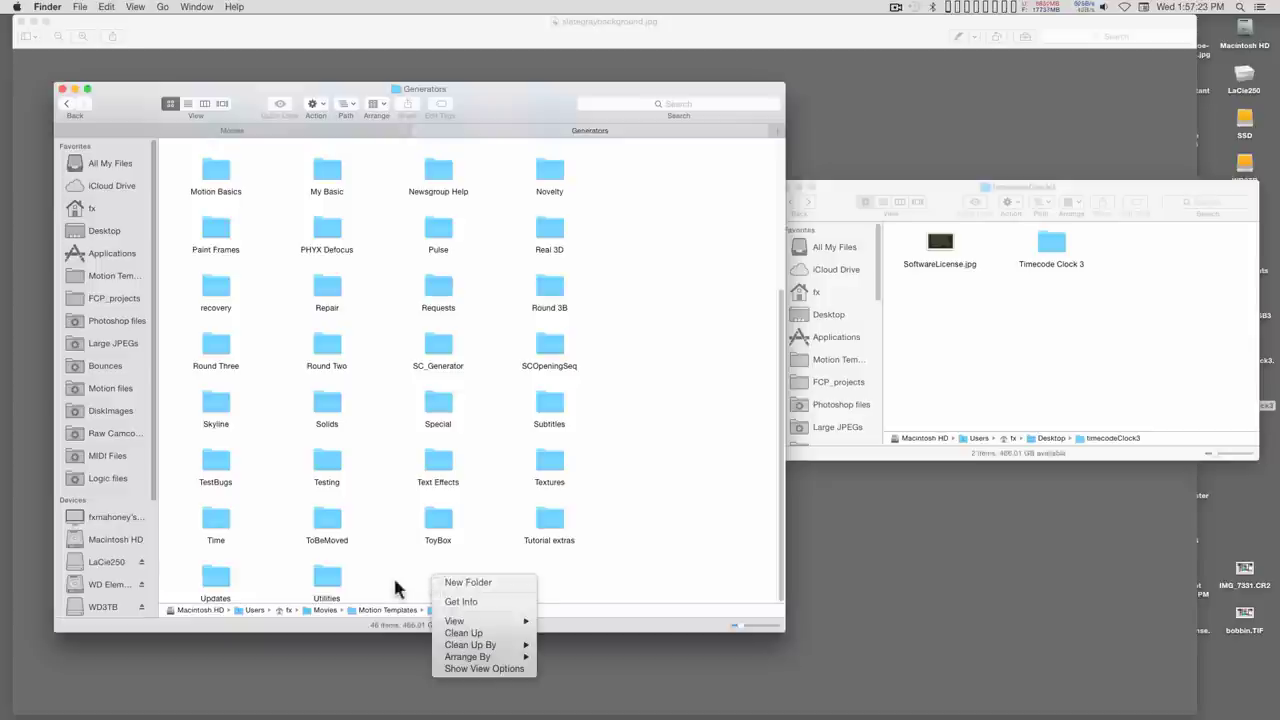
- Create a new folder named 'MyCategory' inside Generators
{"action": "left_click", "coordinate": [568, 588]}
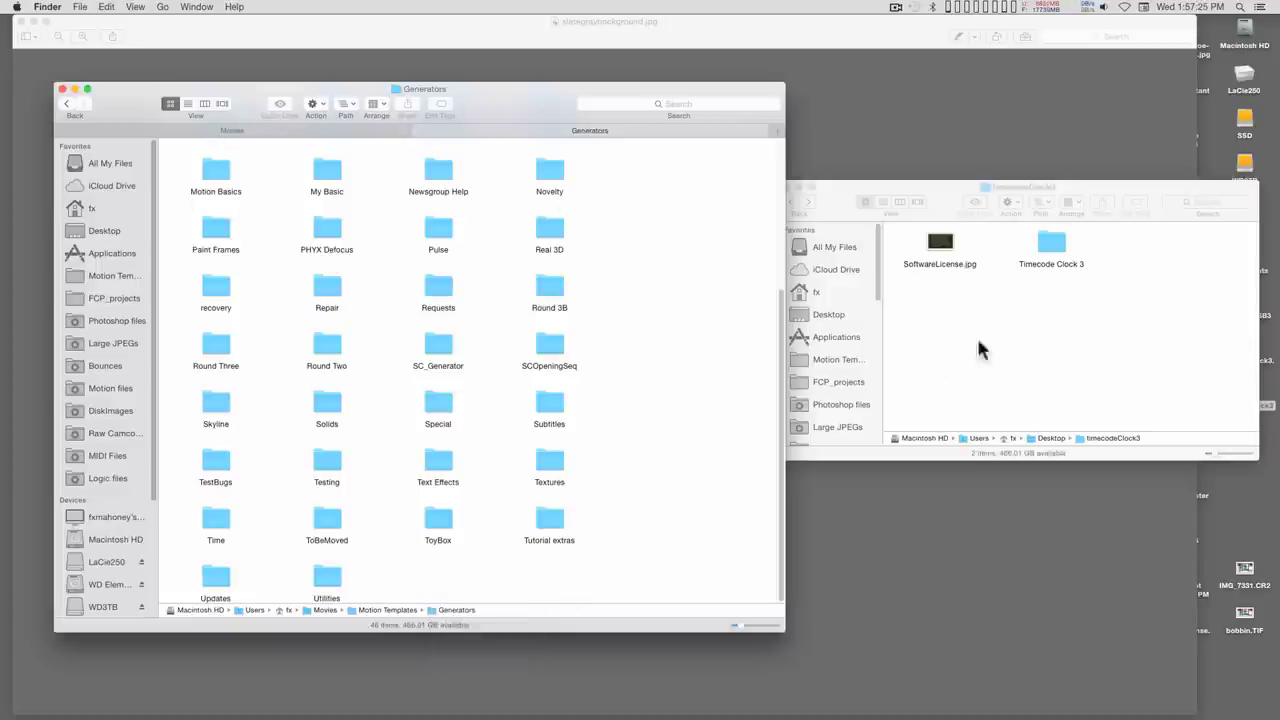
{"action": "right_click", "coordinate": [425, 580]}
{"action": "left_click", "coordinate": [458, 587]}
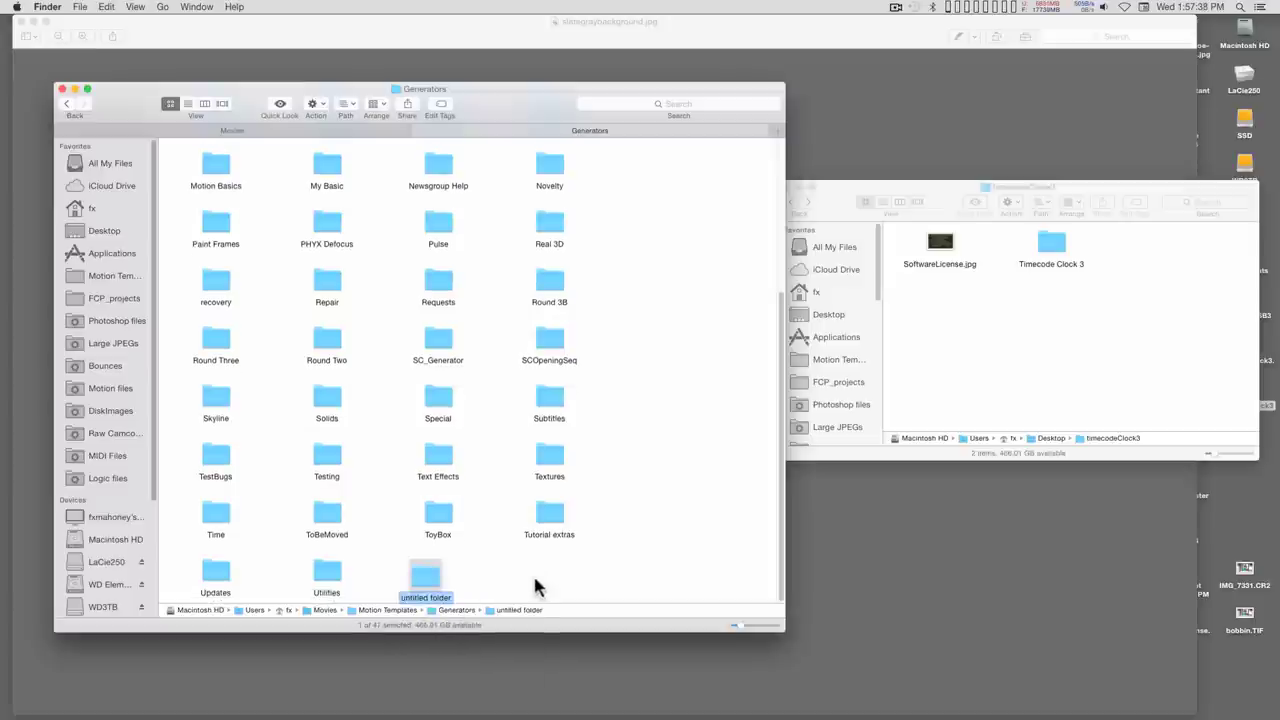
{"action": "type", "text": "MyCat"}
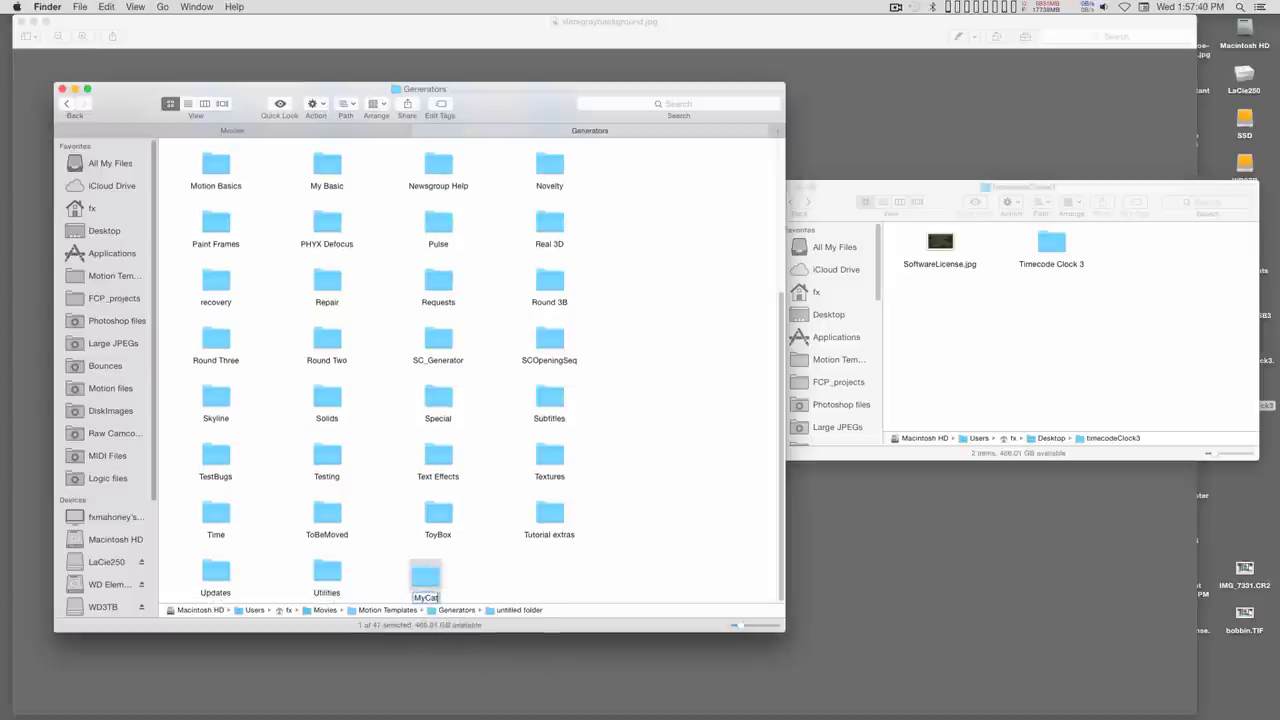
{"action": "type", "text": "egory"}
{"action": "key", "text": "Return"}
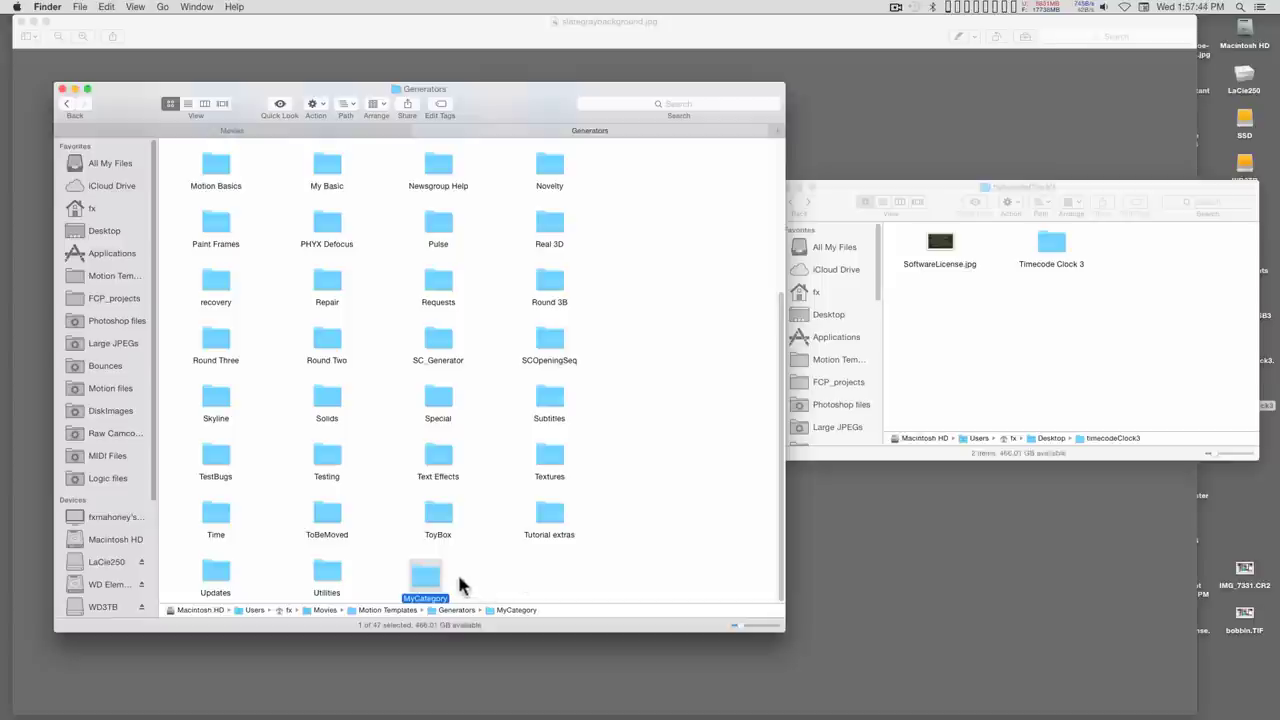
- Move the Timecode Clock 3 folder into the MyCategory folder
{"action": "double_click", "coordinate": [420, 578]}
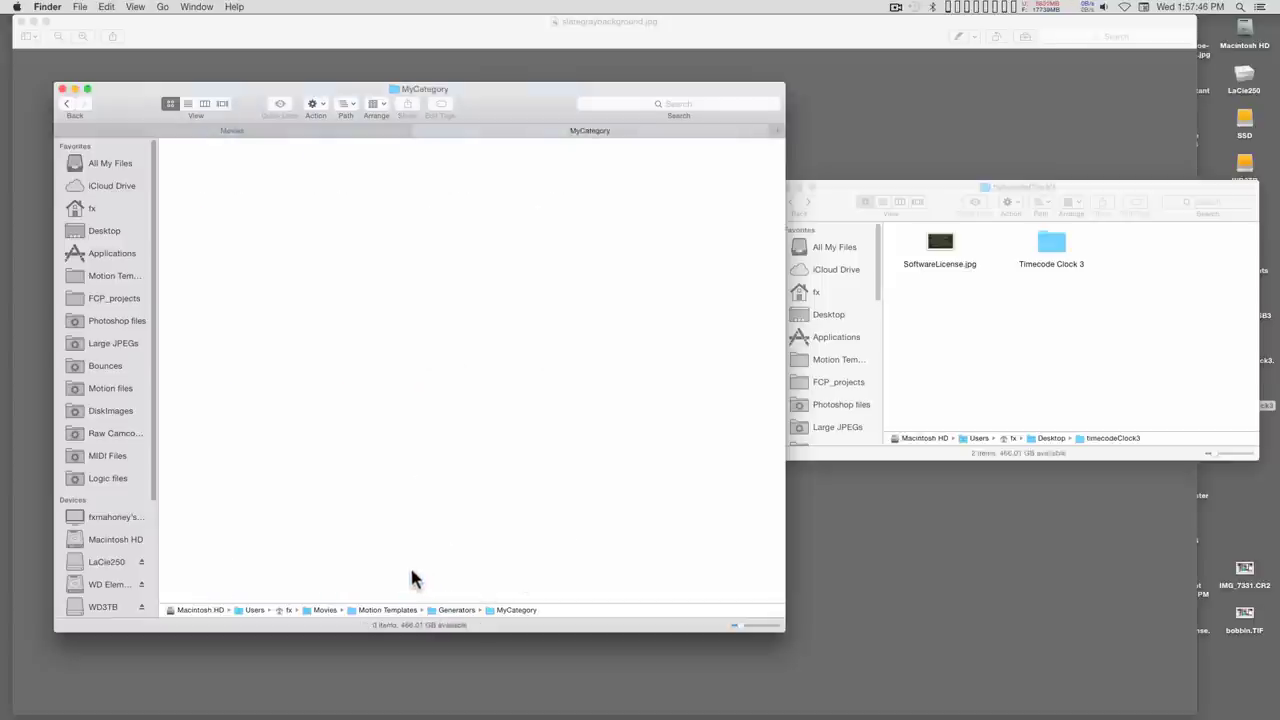
{"action": "left_click_drag", "start_coordinate": [1046, 251], "coordinate": [483, 238]}
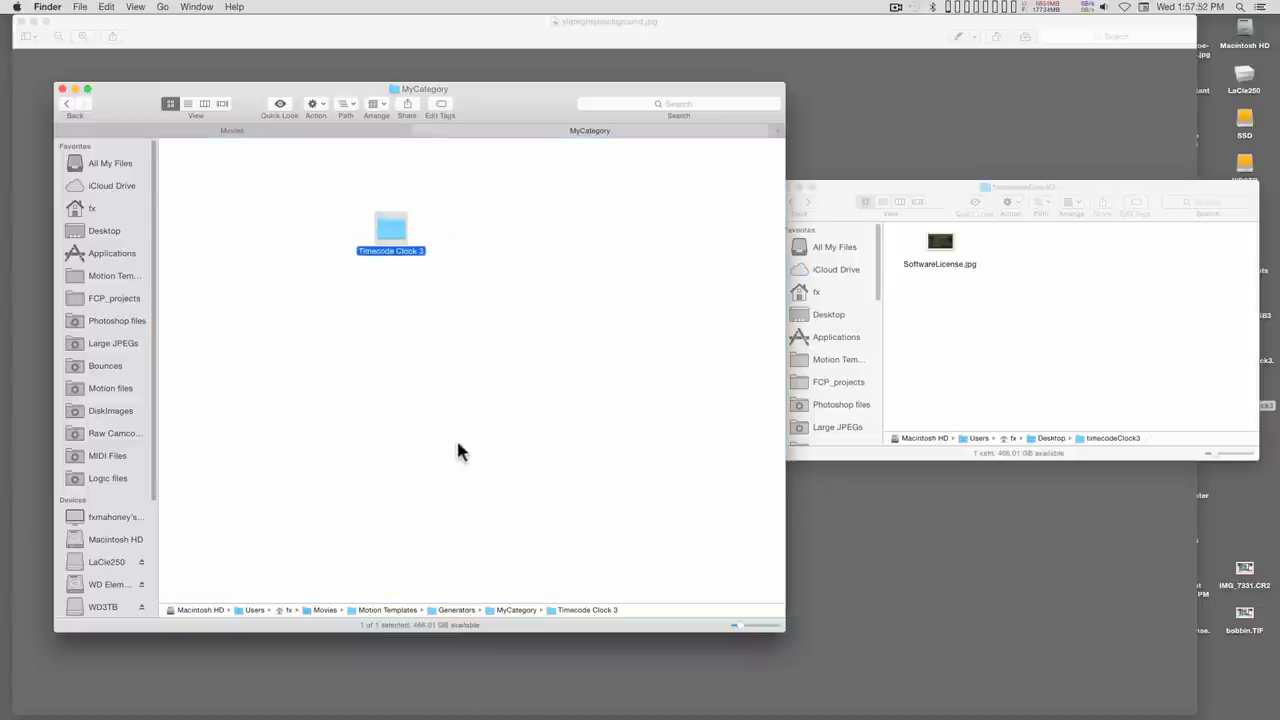
{"action": "mouse_move", "coordinate": [5, 251]}
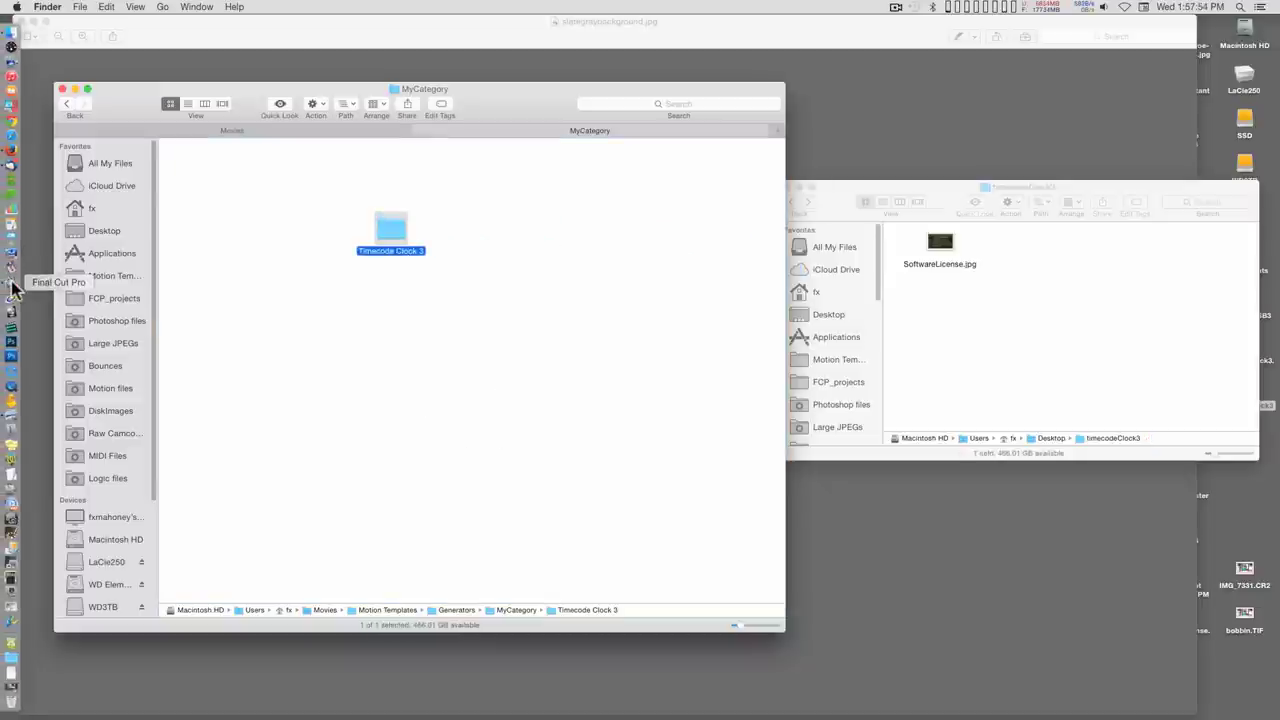
{"action": "left_click", "coordinate": [12, 285]}
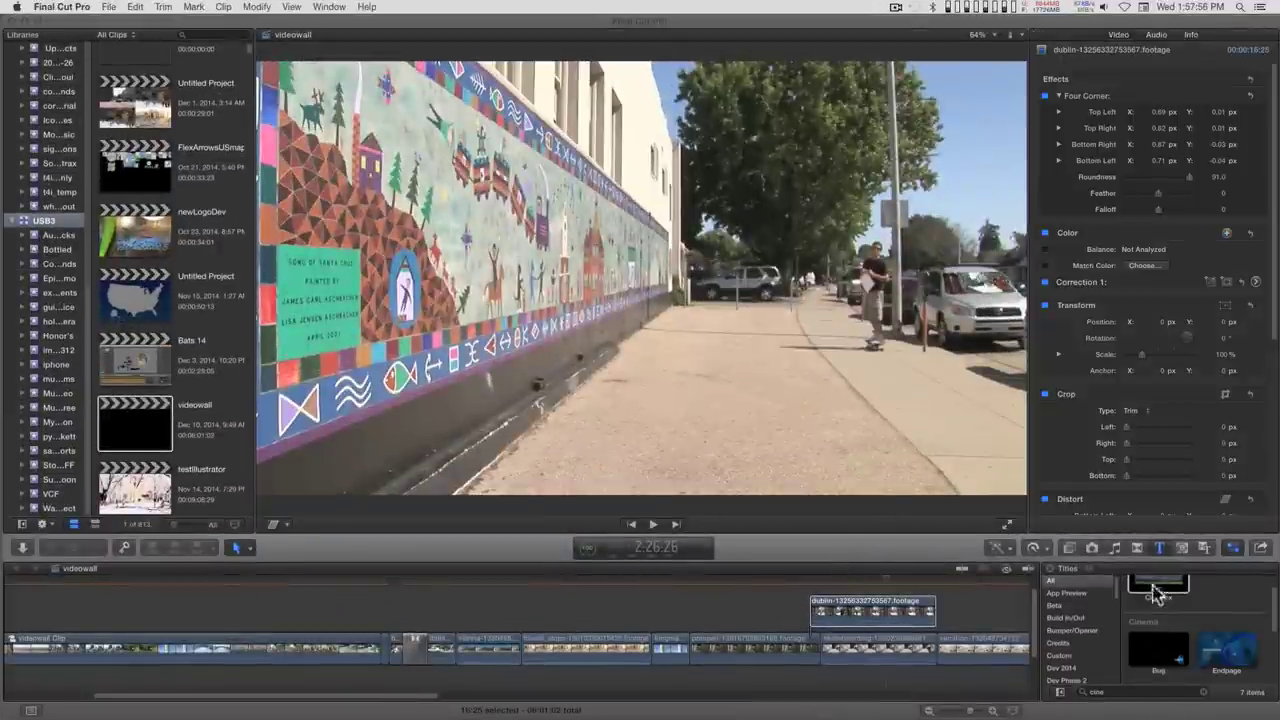
- In the Generators browser, select the MyCategory category and preview the Timecode Clock 3 generator
{"action": "left_click", "coordinate": [1182, 547]}
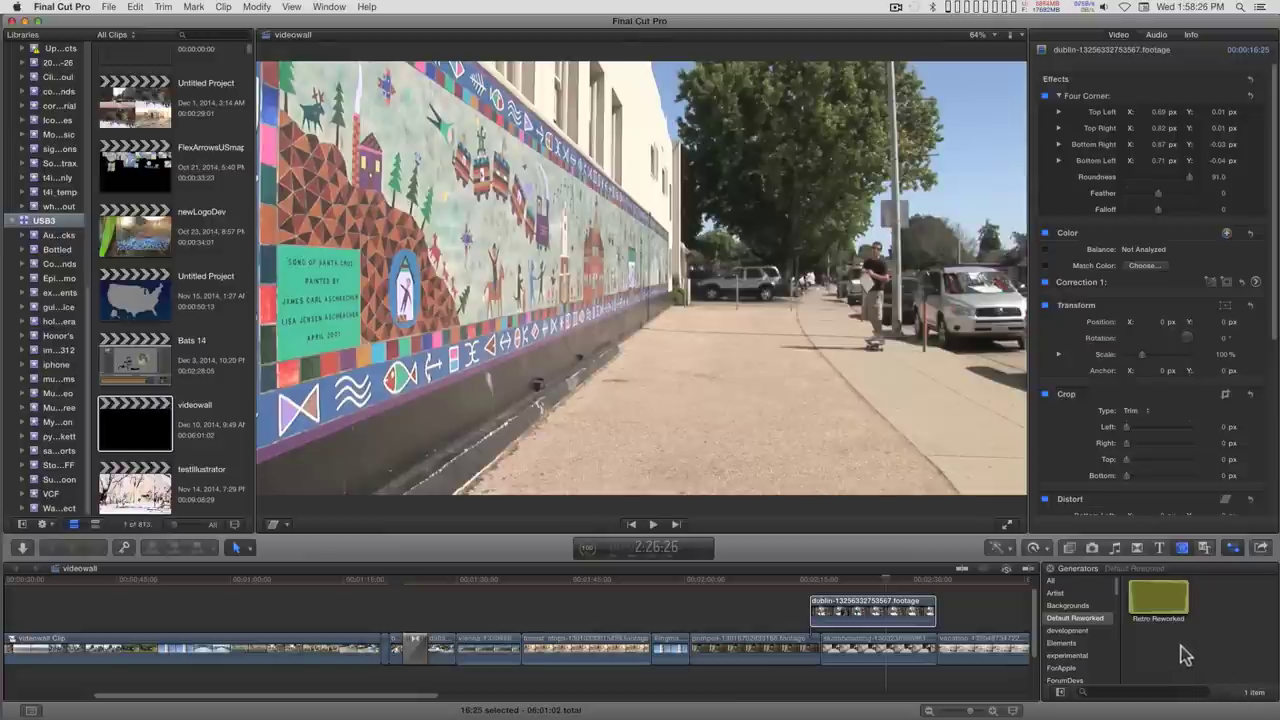
{"action": "scroll", "coordinate": [1075, 652], "scroll_direction": "down", "scroll_amount": 5}
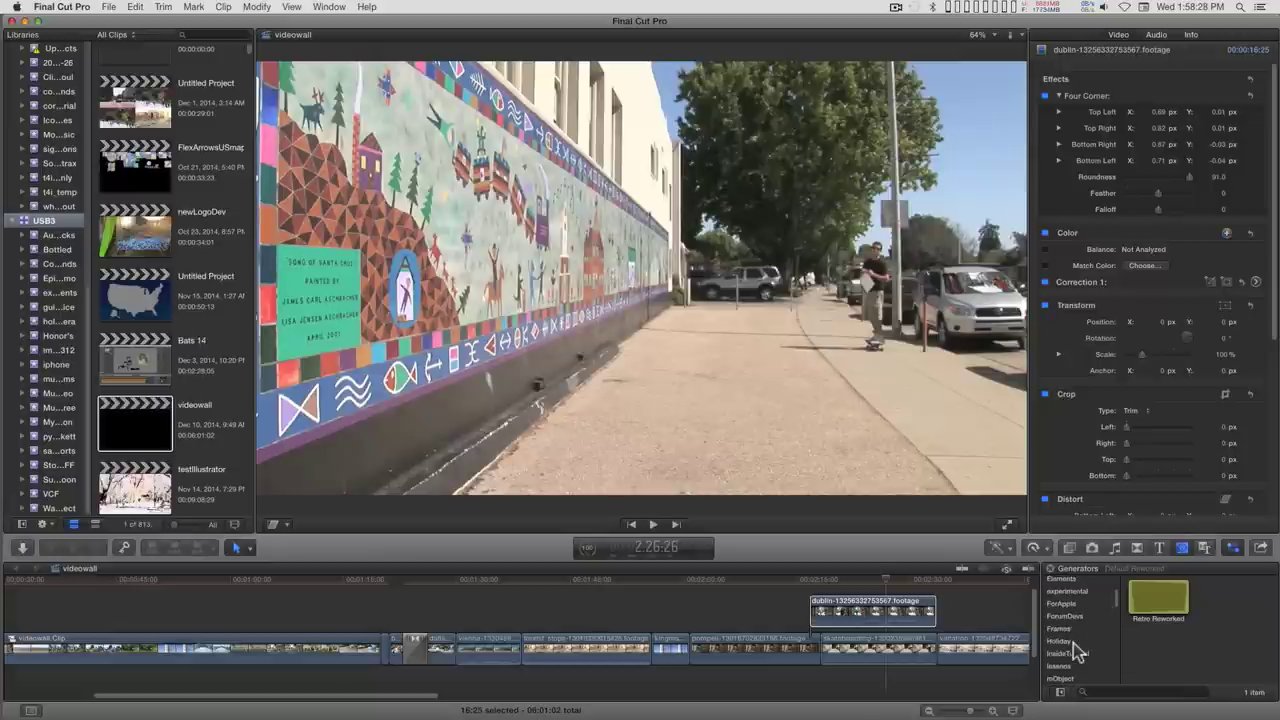
{"action": "scroll", "coordinate": [1078, 651], "scroll_direction": "down", "scroll_amount": 5}
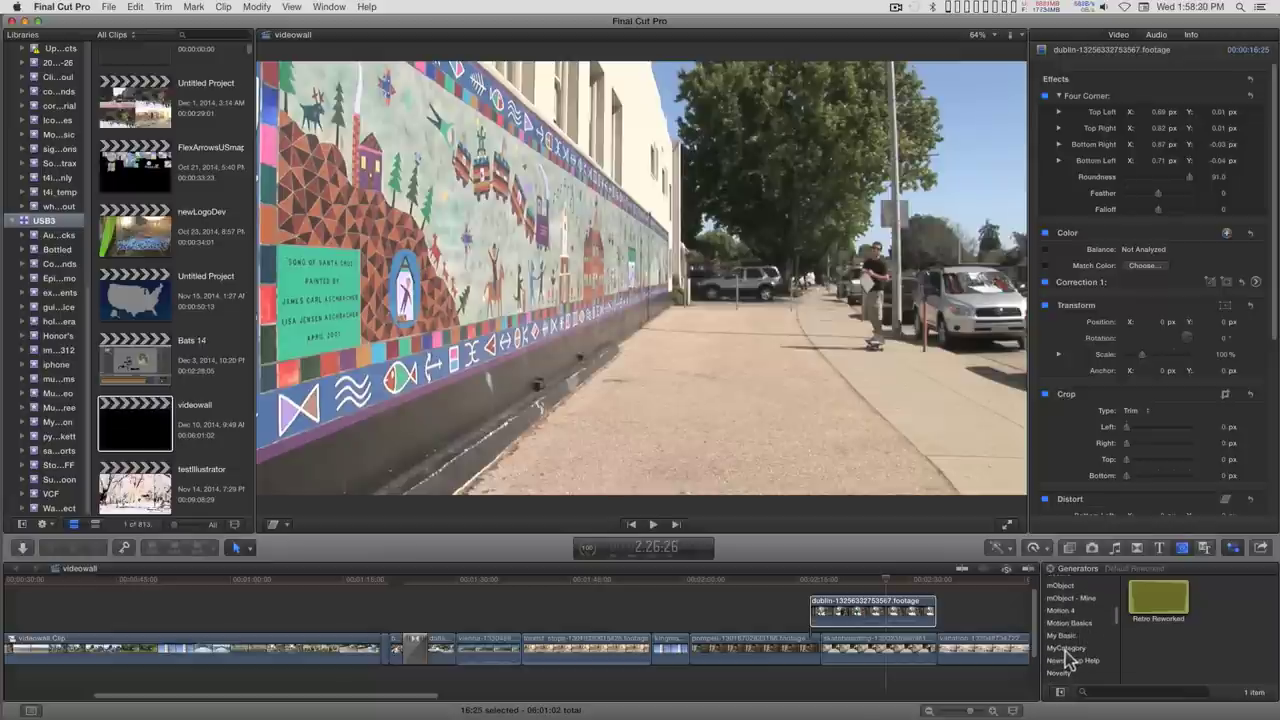
{"action": "left_click", "coordinate": [1066, 649]}
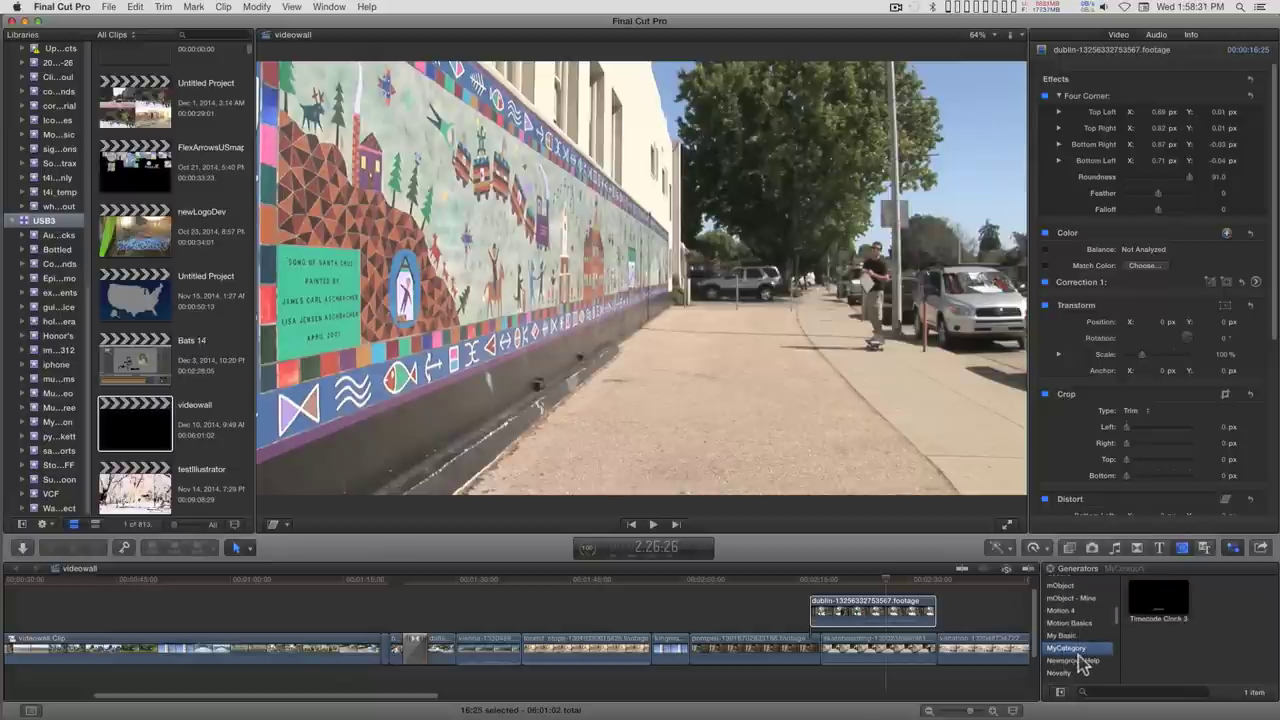
{"action": "left_click", "coordinate": [1165, 603]}
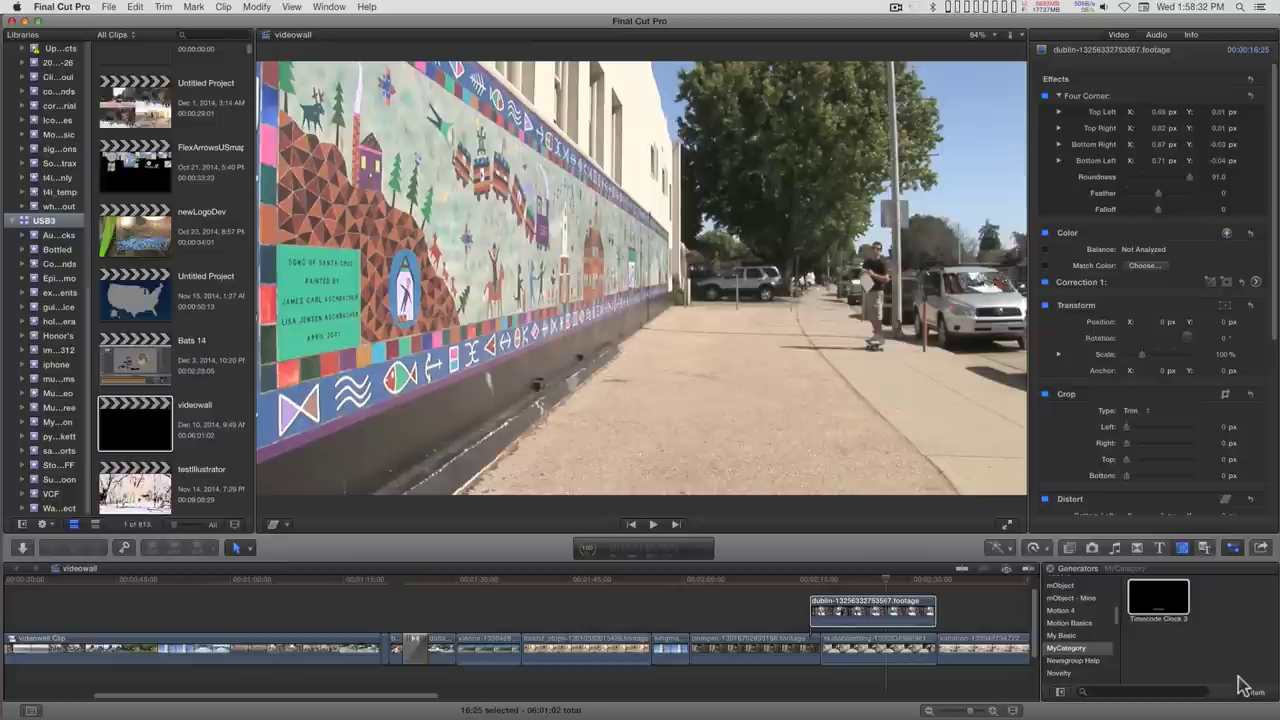
{"action": "left_click", "coordinate": [1165, 605]}
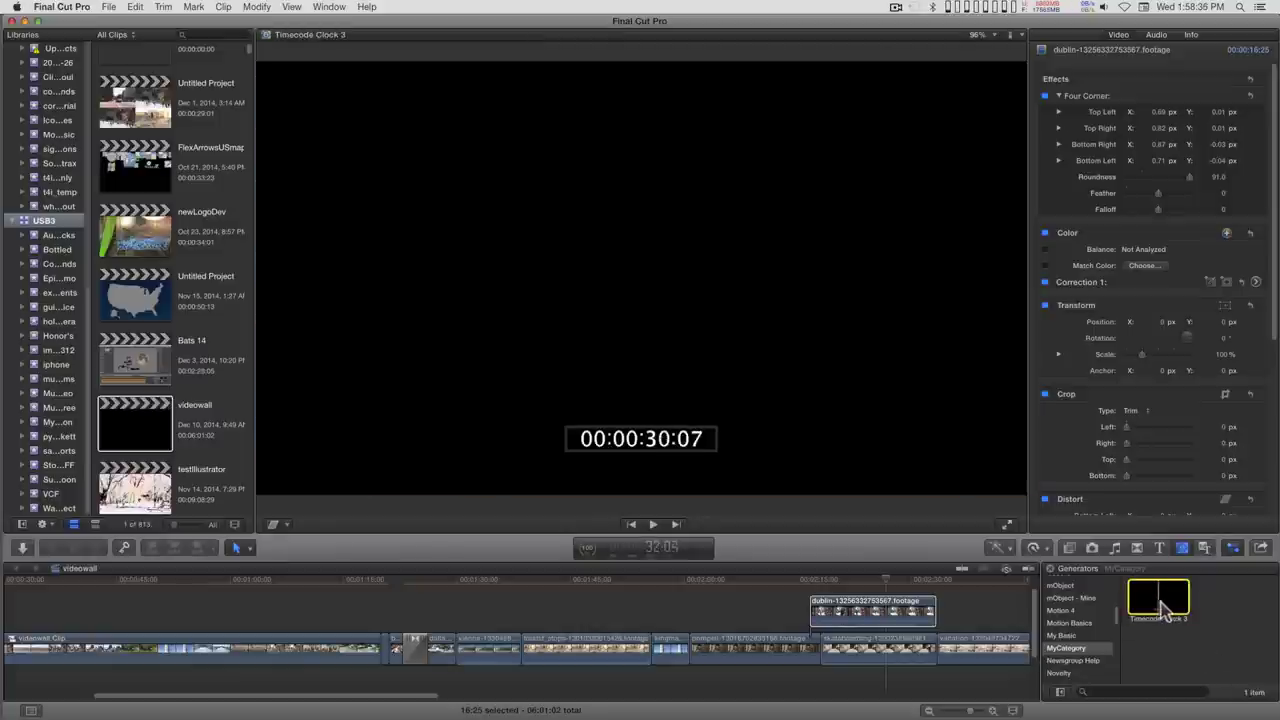